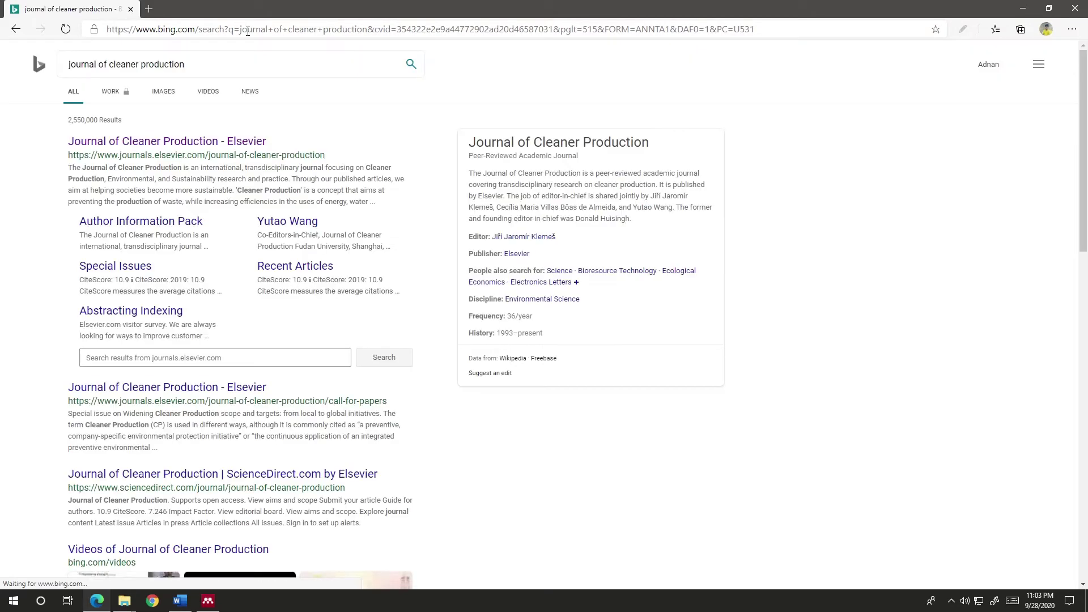
Step: Open the Journal of Cleaner Production homepage on Elsevier and point out the Guide for Authors entry with a temporary red arrow
click(202, 144)
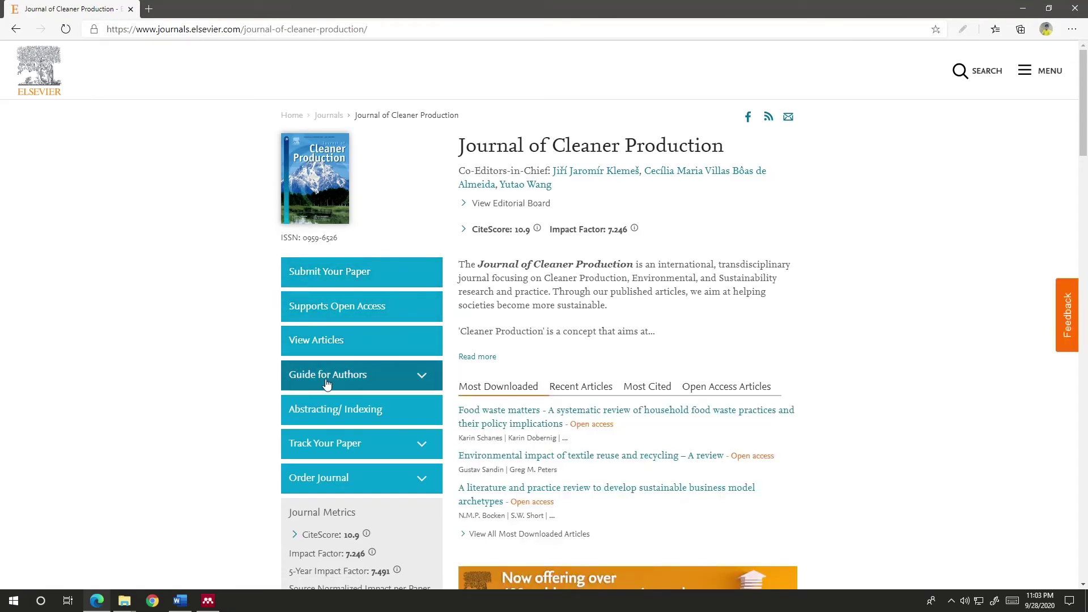
click(962, 29)
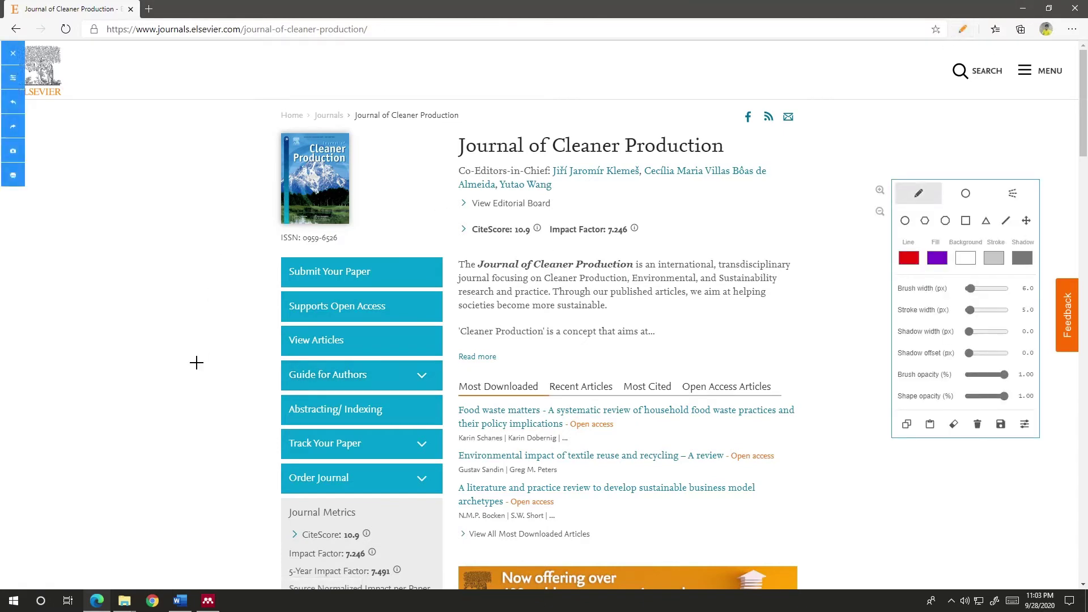
mouse_move(194, 380)
mouse_down()
mouse_move(270, 374)
mouse_move(264, 387)
mouse_up()
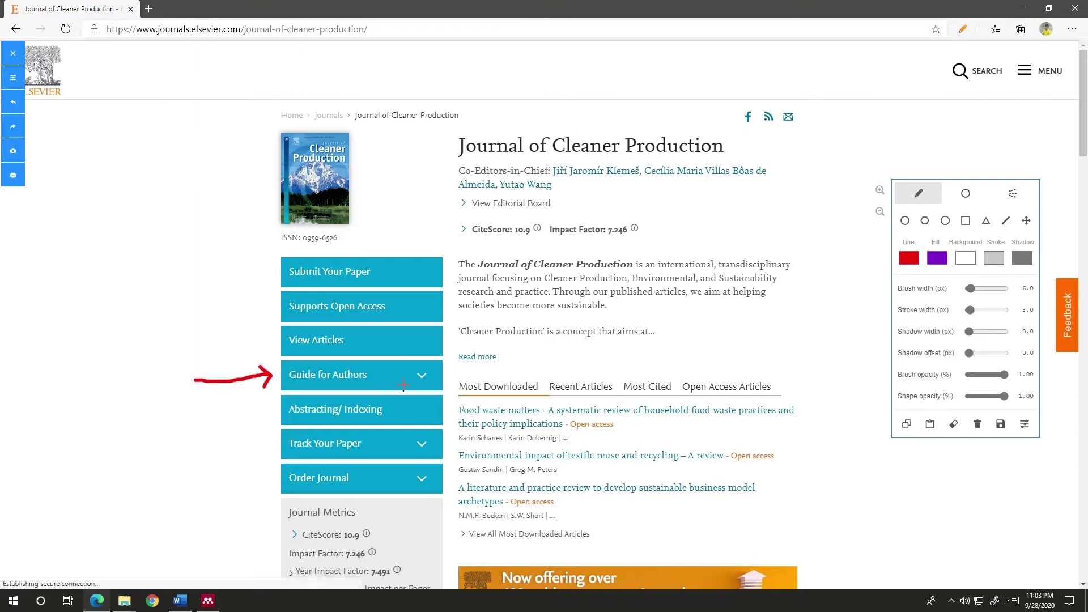
click(12, 53)
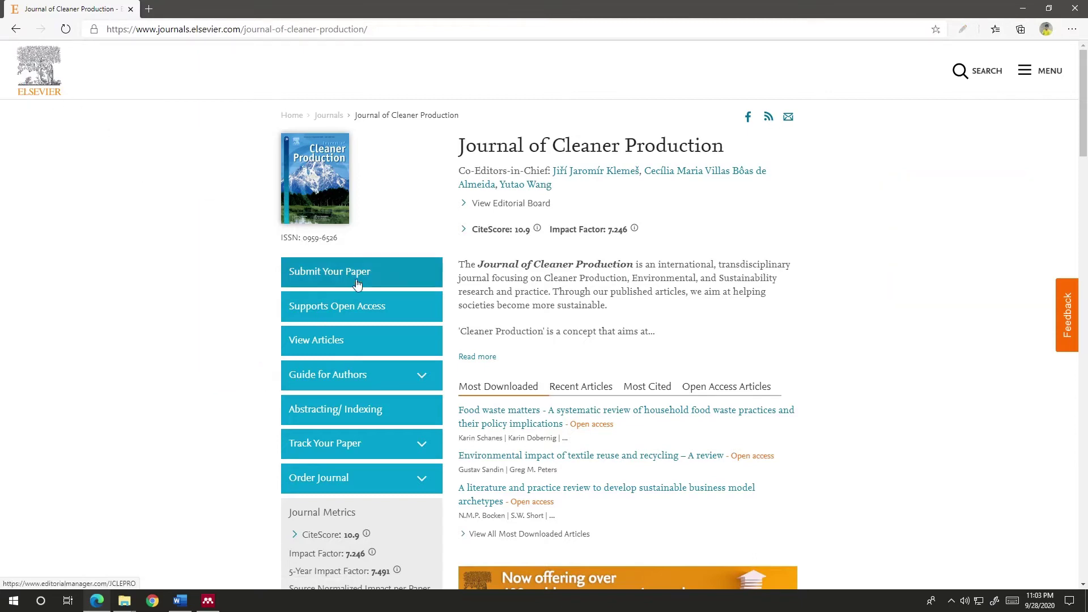
Step: Expand Guide for Authors, temporarily circle the View Guide for Authors online link in red, and open that online guide
click(422, 375)
scroll(309, 397, down, 2)
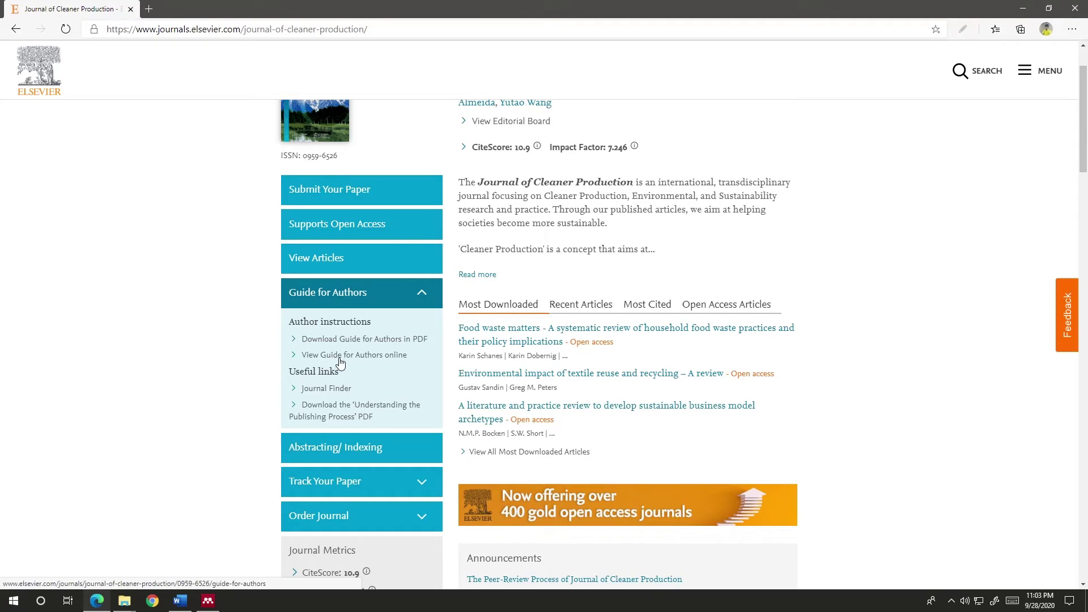
click(963, 30)
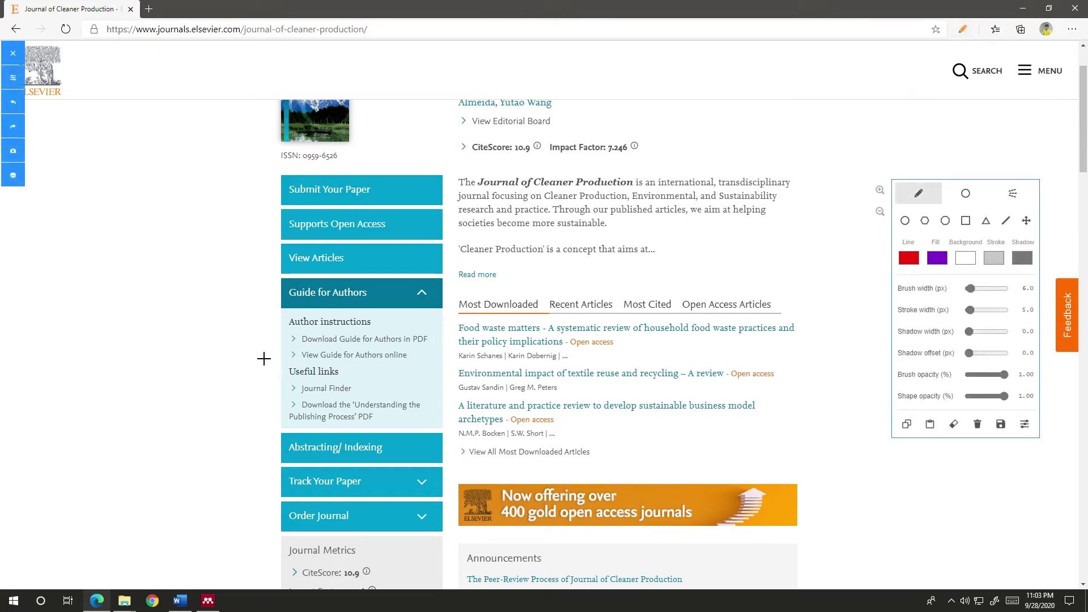
mouse_move(296, 365)
mouse_down()
mouse_move(421, 360)
mouse_move(418, 345)
mouse_move(286, 349)
mouse_move(298, 368)
mouse_up()
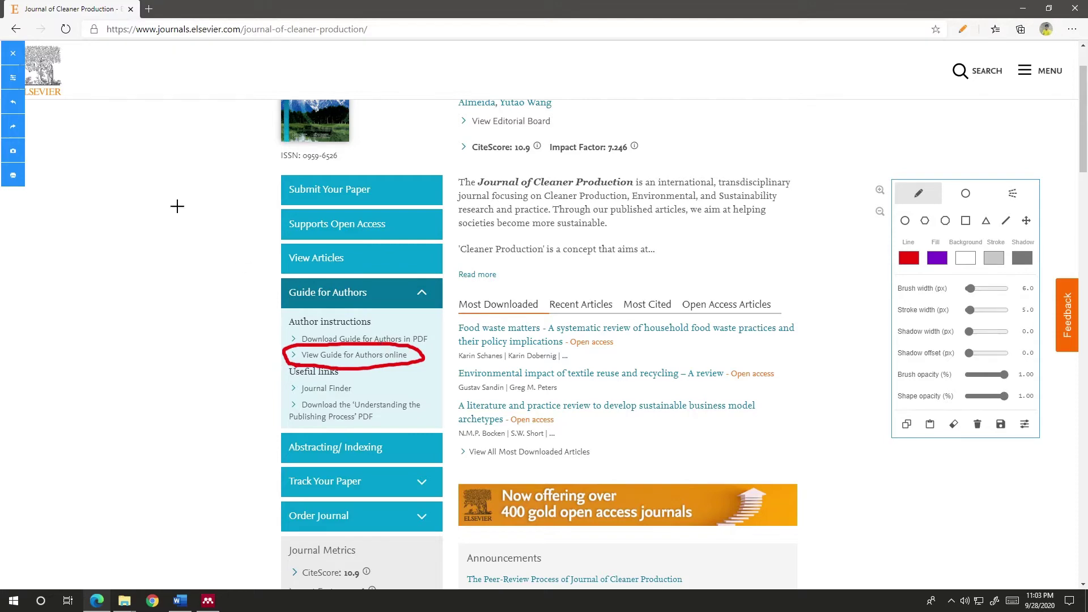
click(11, 55)
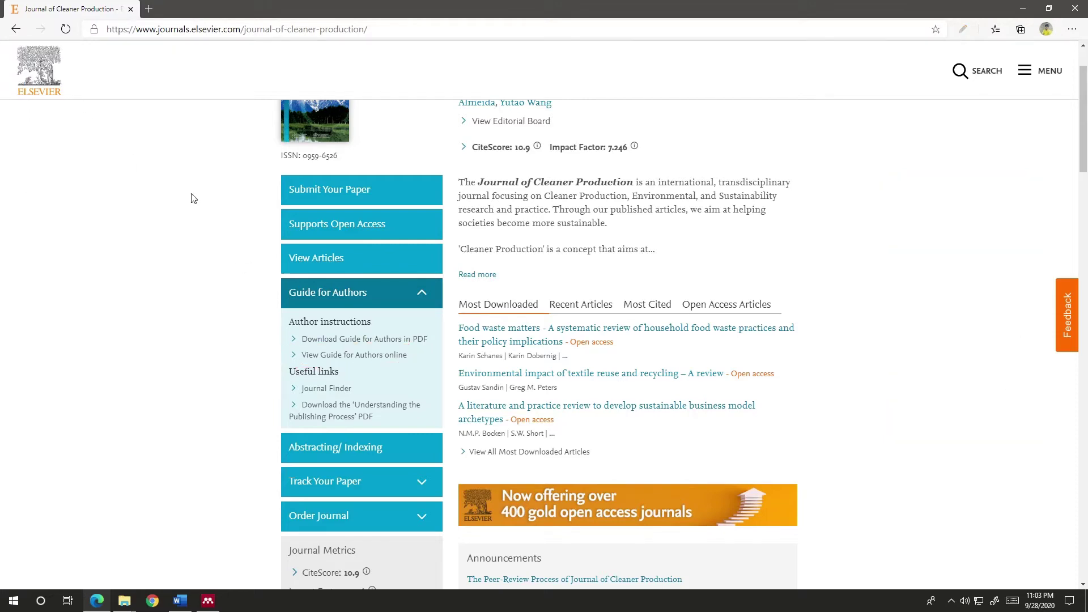
click(349, 357)
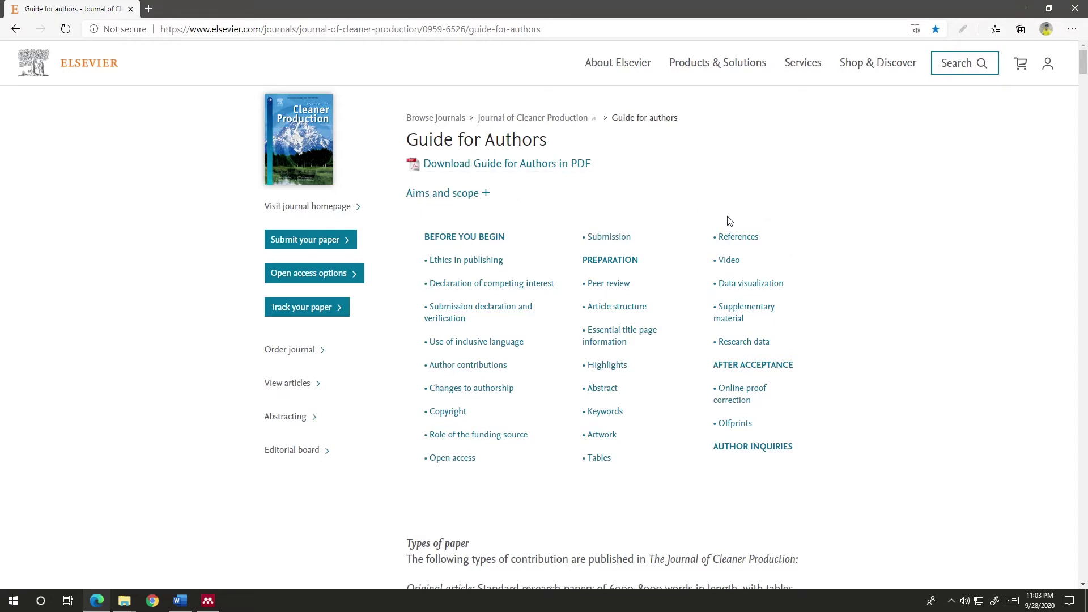
Step: Go to the guide's References section and read through the rules on citations, DOIs, web references, data references and reference management software
click(752, 237)
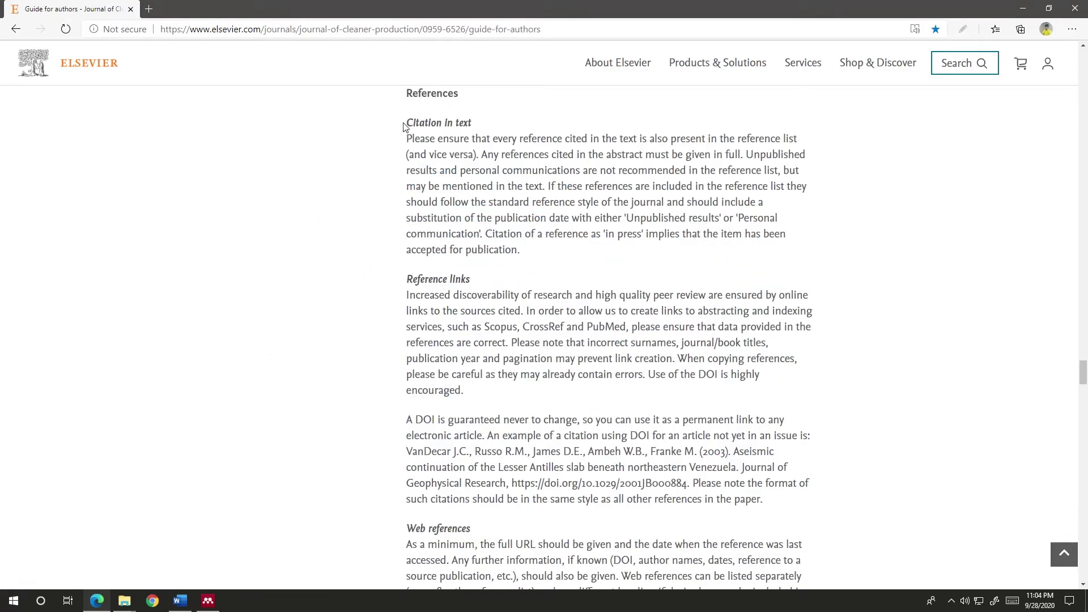
drag(409, 123, 470, 126)
scroll(443, 275, down, 3)
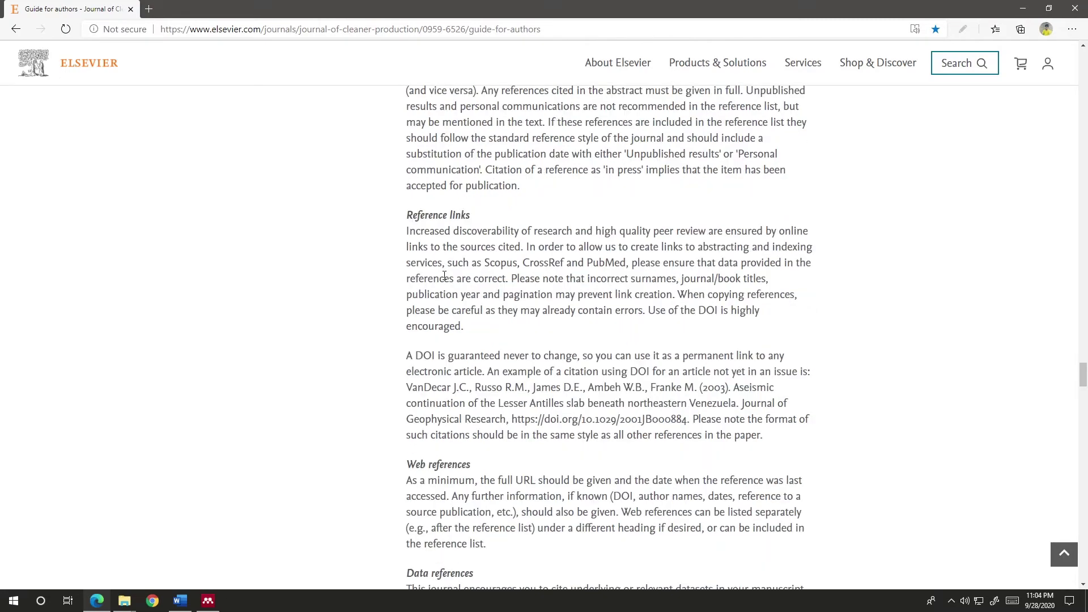
drag(416, 255, 433, 253)
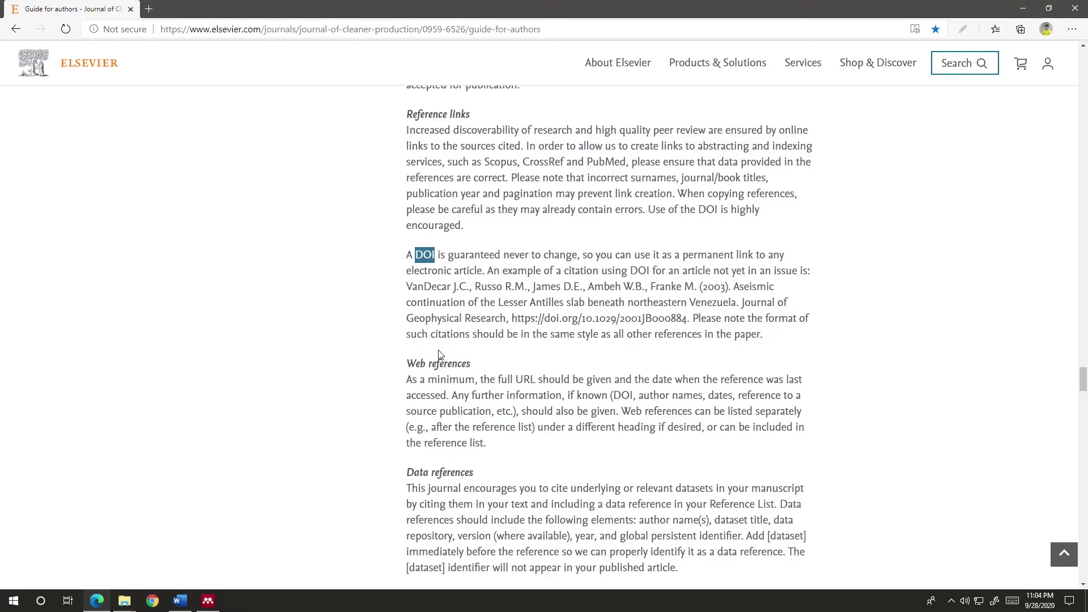
scroll(441, 354, down, 3)
drag(408, 200, 426, 199)
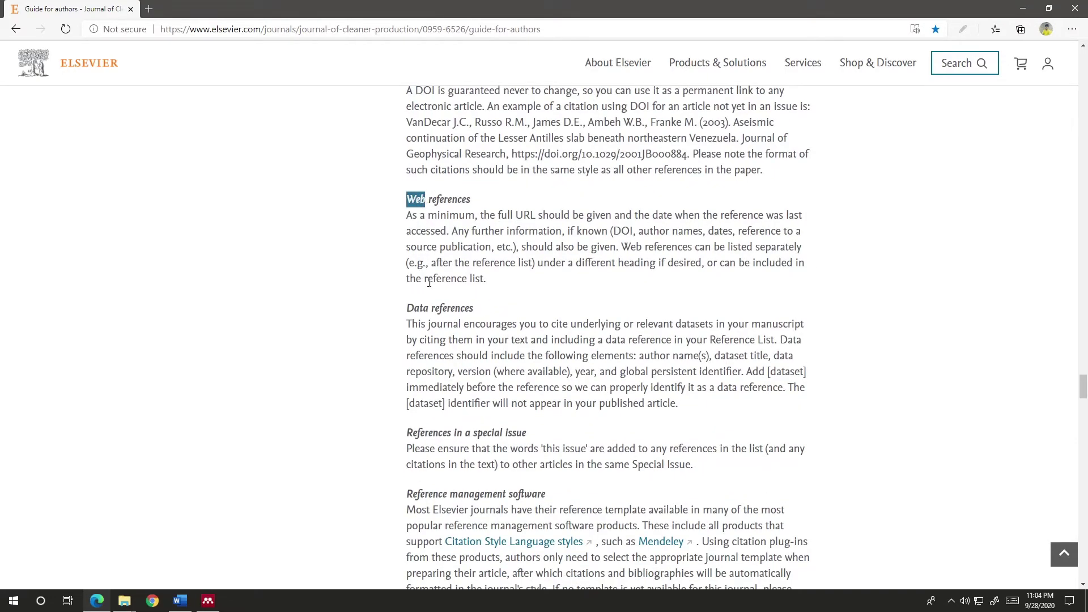
scroll(429, 282, down, 3)
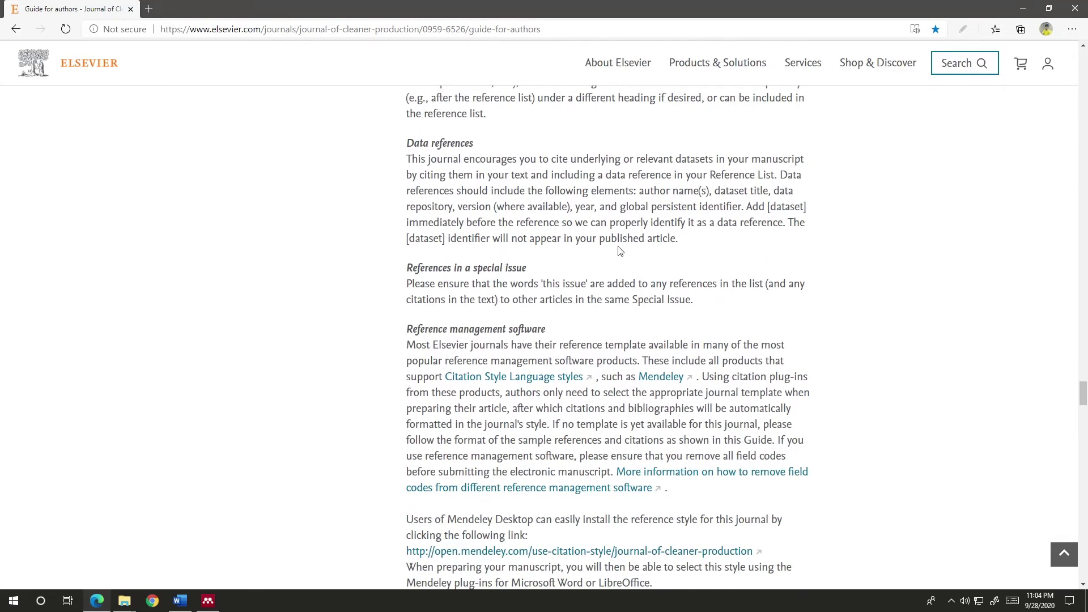
scroll(620, 251, down, 3)
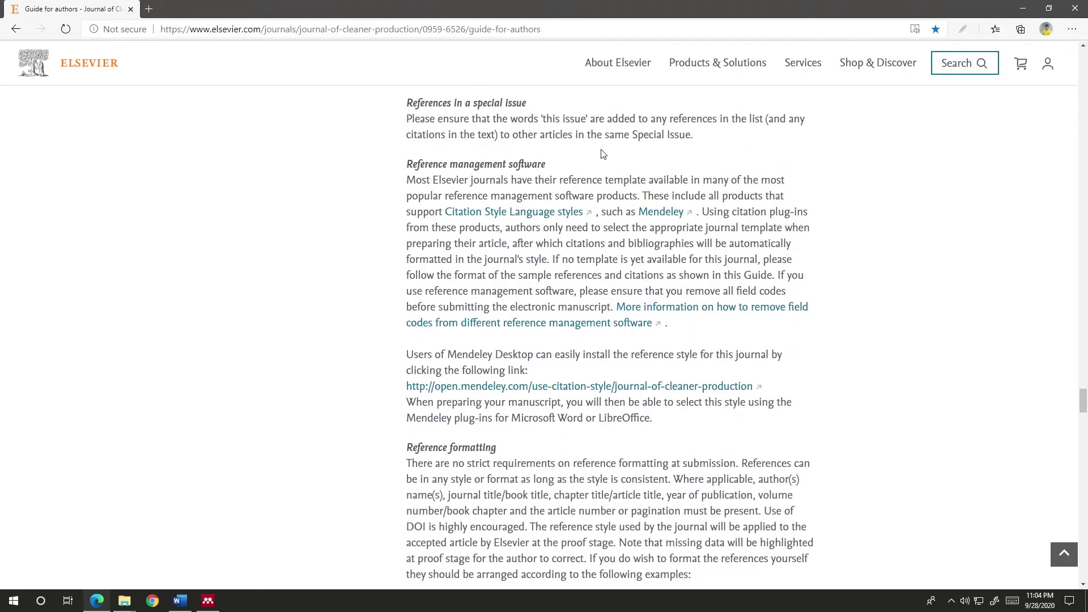
scroll(595, 170, up, 1)
scroll(595, 176, down, 6)
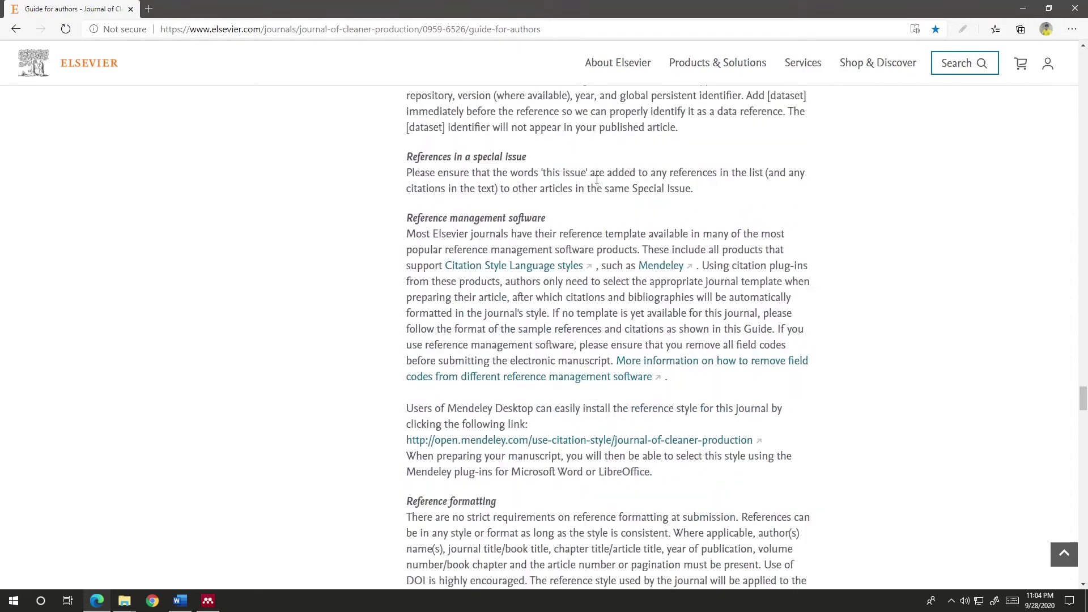
Step: Find the Reference style section and examine its in-text citation rules for one, two, and three or more authors
scroll(596, 179, down, 5)
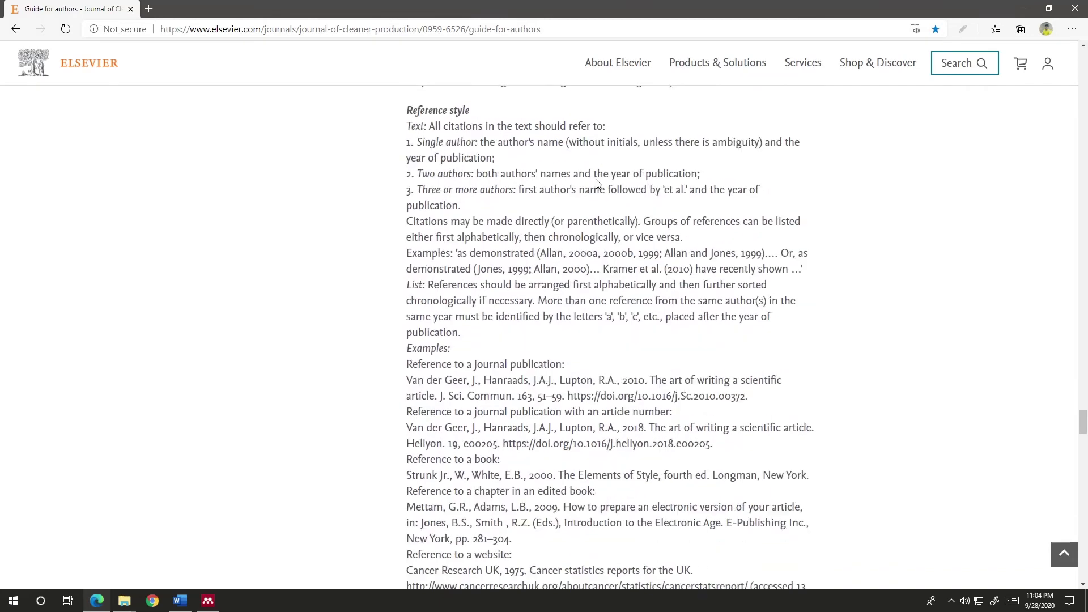
scroll(597, 188, up, 1)
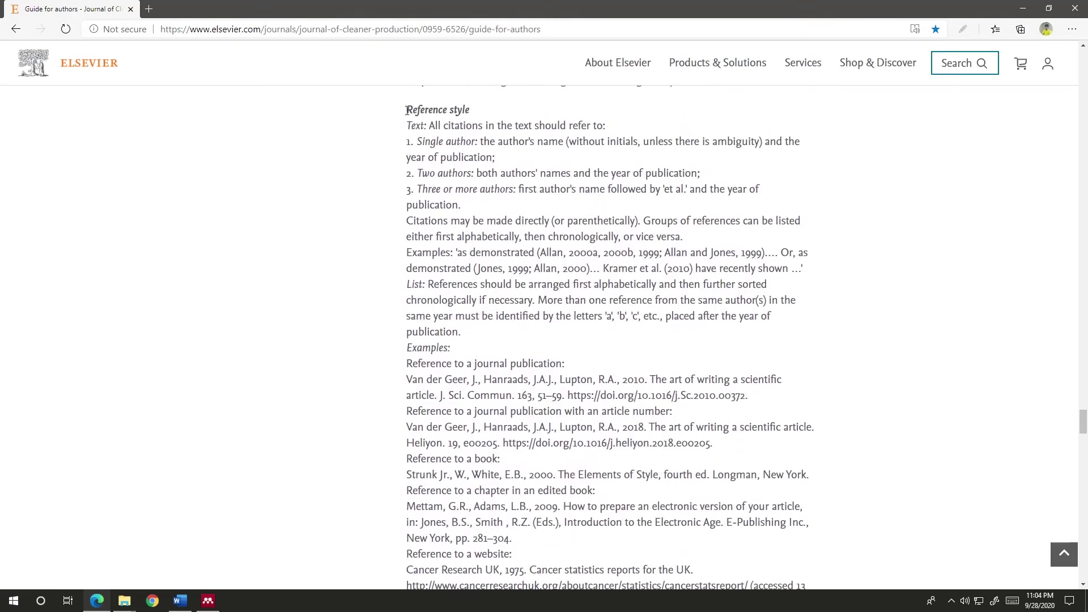
drag(407, 110, 479, 114)
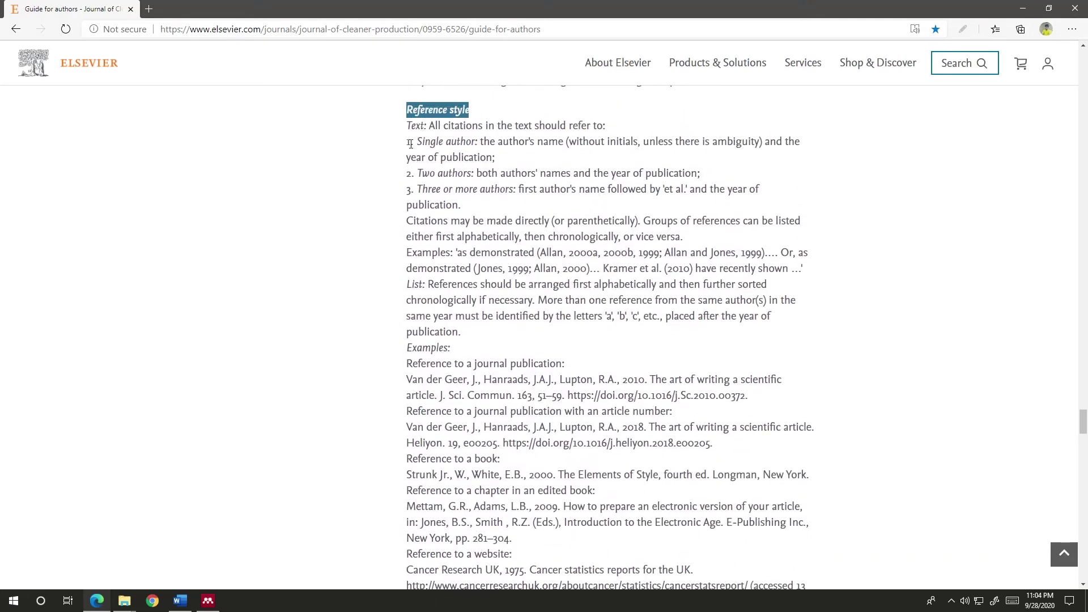
drag(408, 142, 444, 194)
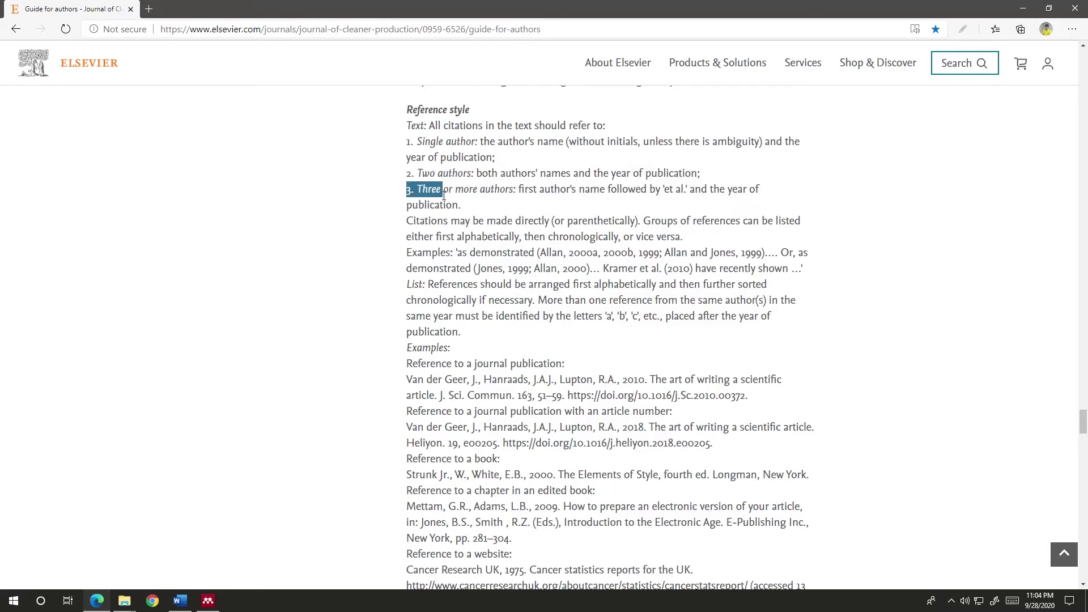
Step: Circle the Examples heading in red and bracket the sample references listed below it
scroll(469, 244, down, 3)
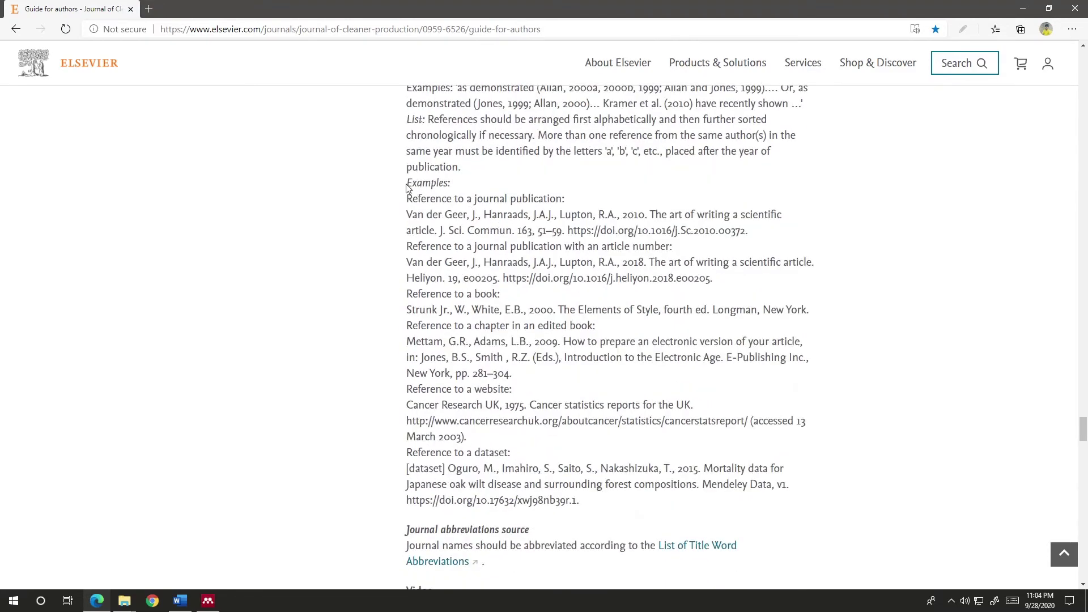
click(961, 29)
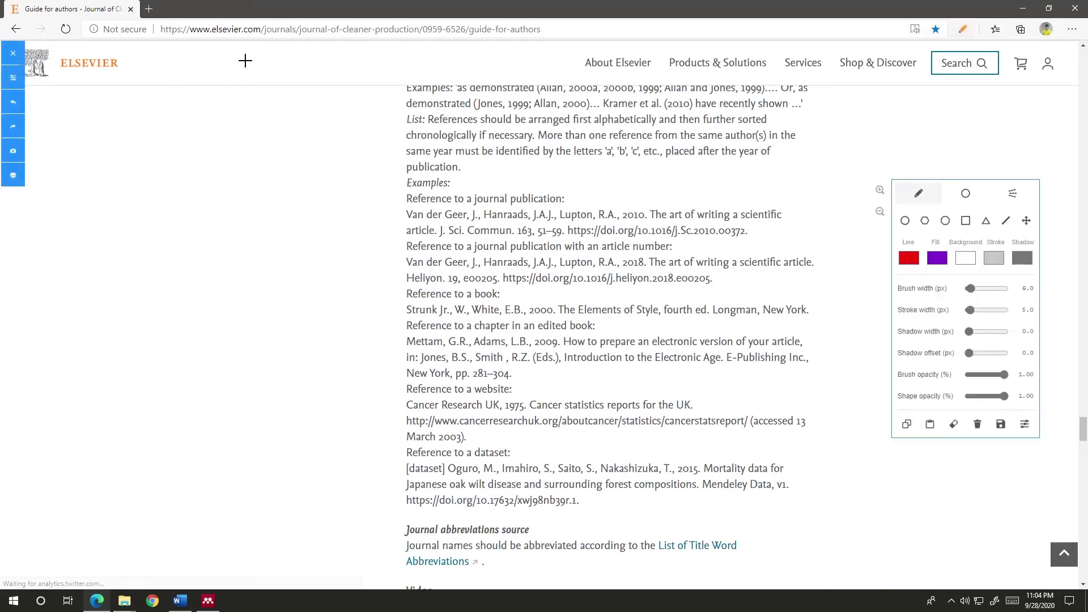
mouse_move(404, 190)
mouse_down()
mouse_move(456, 180)
mouse_move(415, 174)
mouse_move(398, 240)
mouse_move(396, 368)
mouse_move(406, 510)
mouse_move(418, 517)
mouse_up()
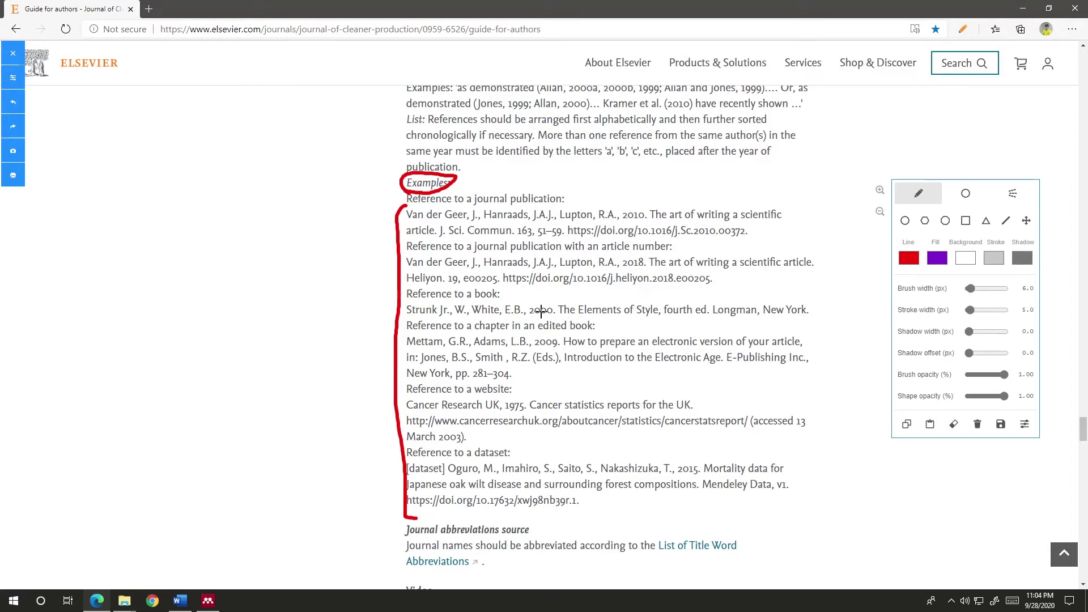
Step: Switch to the Mendeley Example document in Word and choose American Psychological Association 7th edition as the Mendeley citation style
click(180, 600)
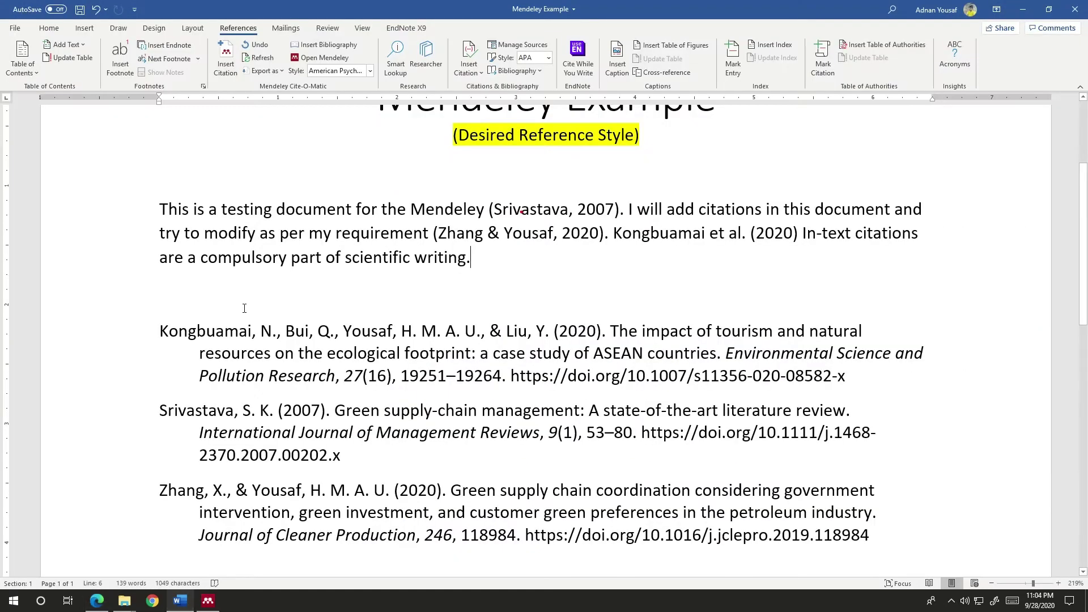
click(370, 71)
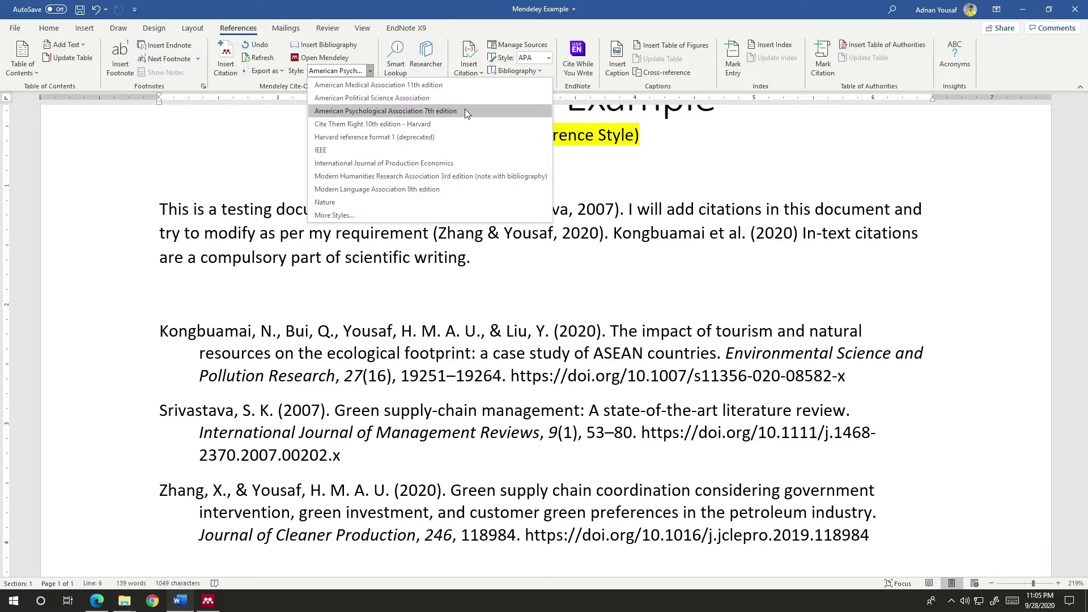
click(319, 112)
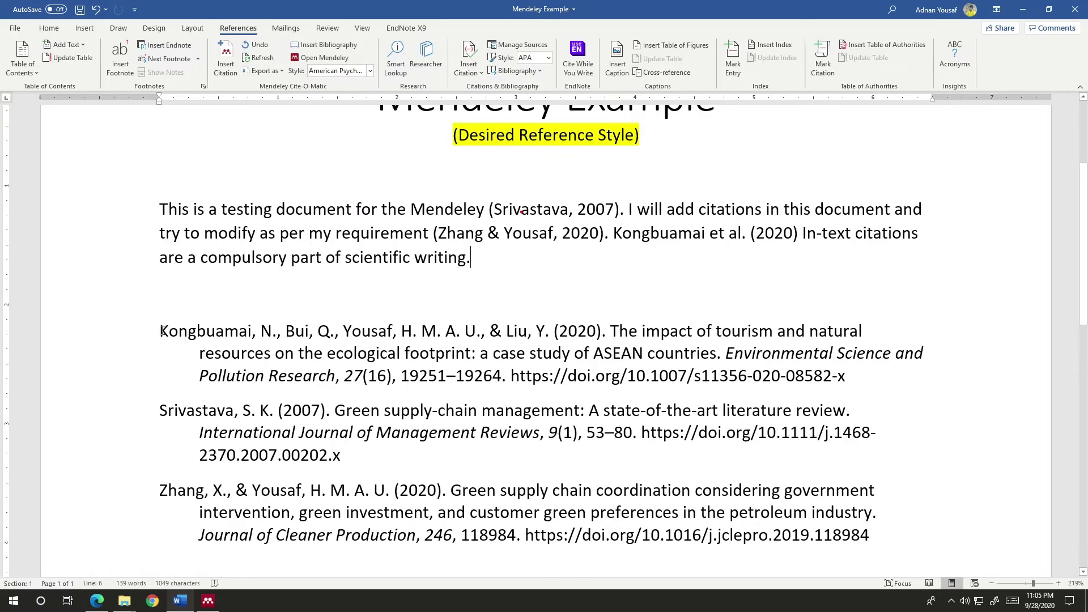
Step: Compare the Mendeley Example bibliography in Word with the sample references in the journal's online author guide
click(303, 375)
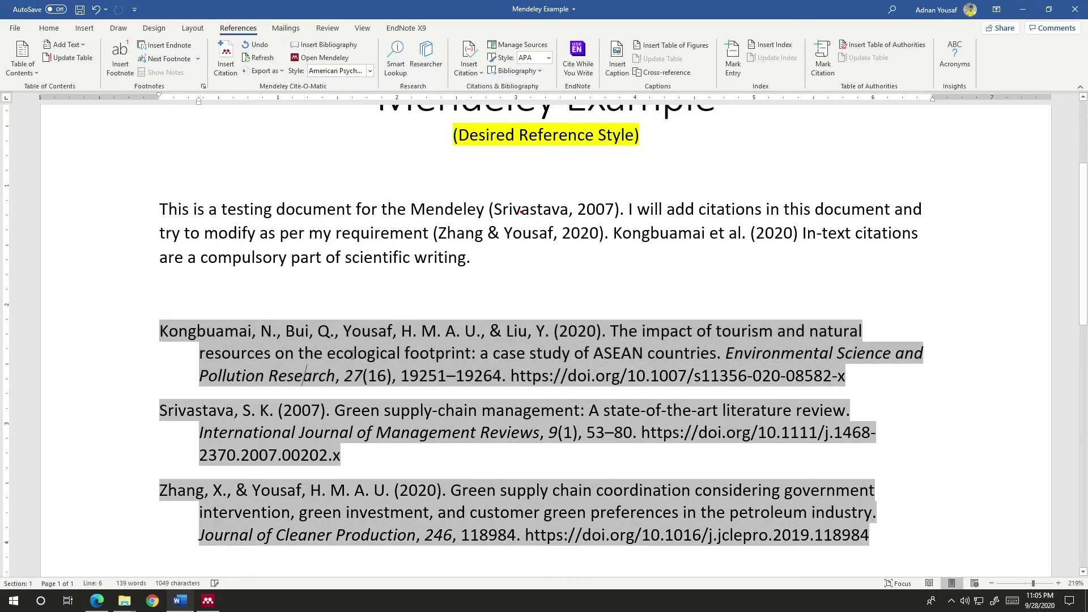
key(alt+Tab)
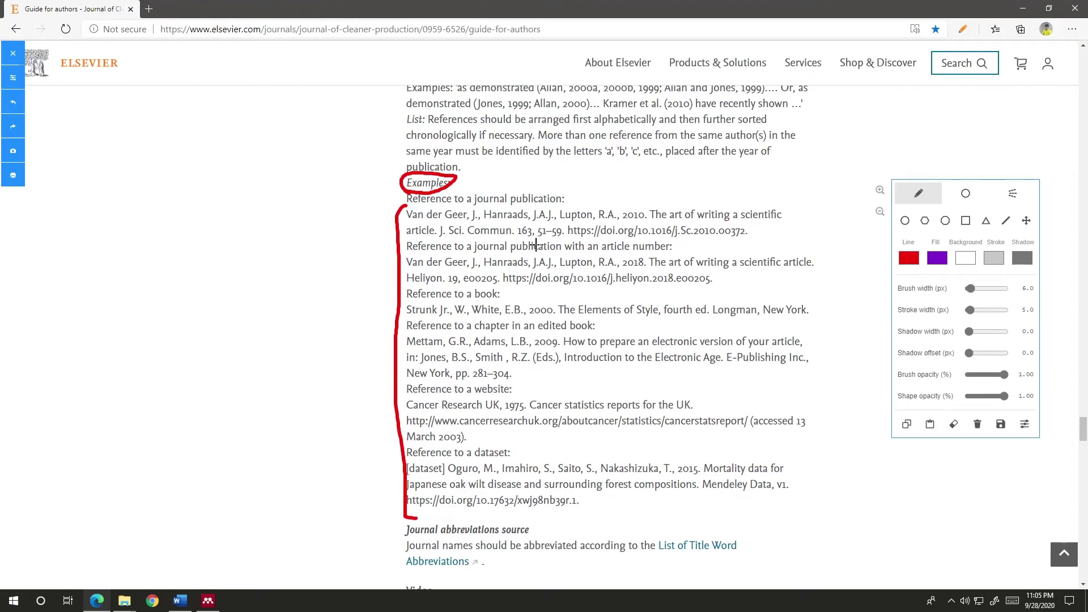
key(alt+Tab)
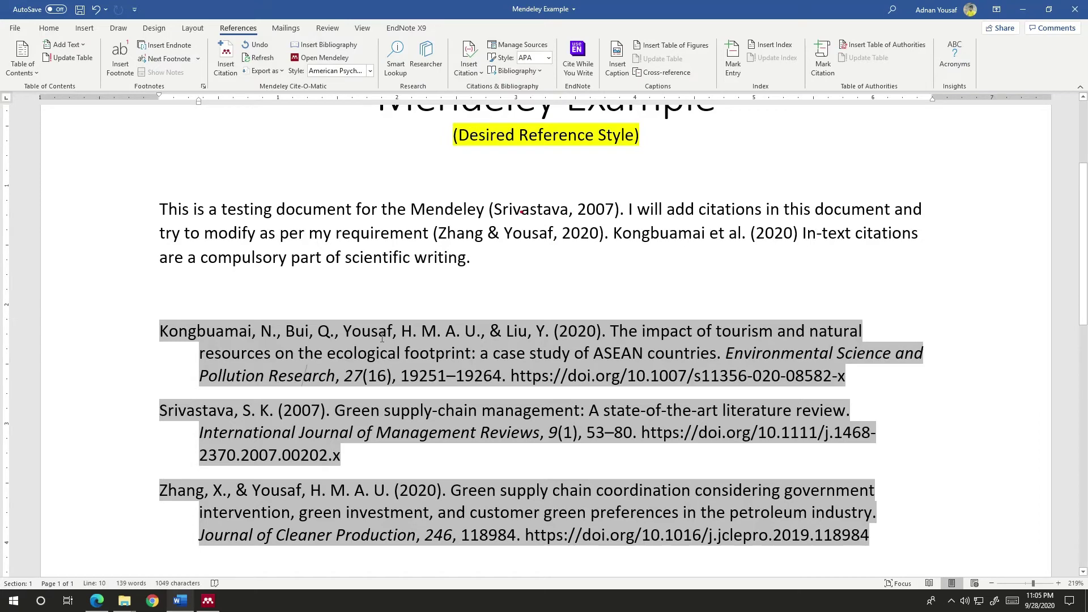
scroll(382, 339, down, 1)
Step: Return to the browser and underline the authors, journal title, volume, pages and DOI in the first sample reference, then discard the markings
key(alt+Tab)
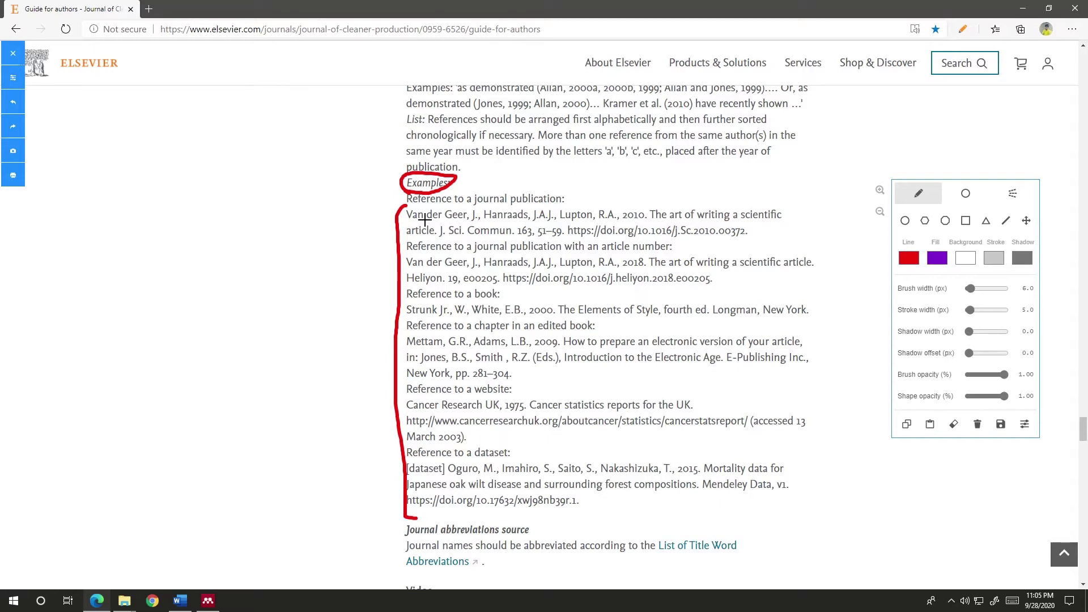
mouse_move(407, 222)
mouse_down()
mouse_move(612, 223)
mouse_move(630, 191)
mouse_up()
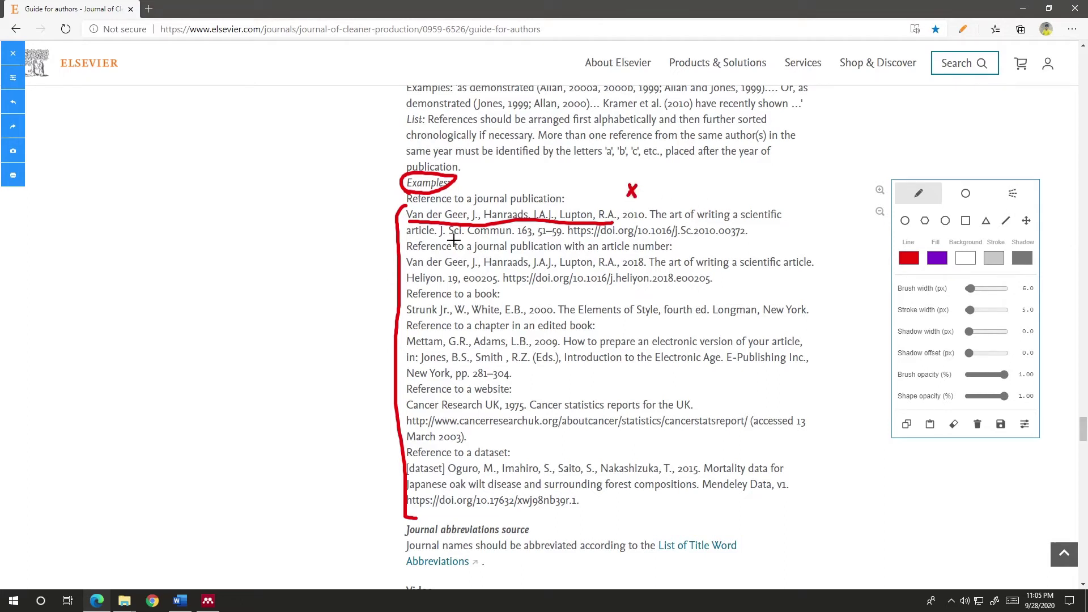
drag(441, 241, 749, 242)
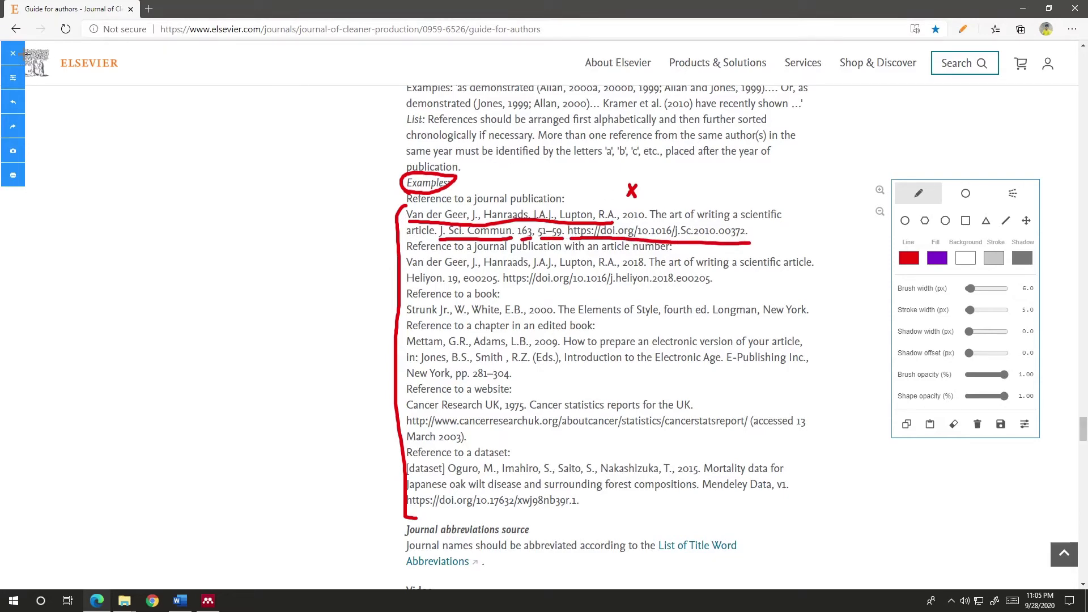
click(13, 59)
Step: Look back up to the start of the References section and return to the Mendeley Example document in Word
scroll(490, 308, up, 4)
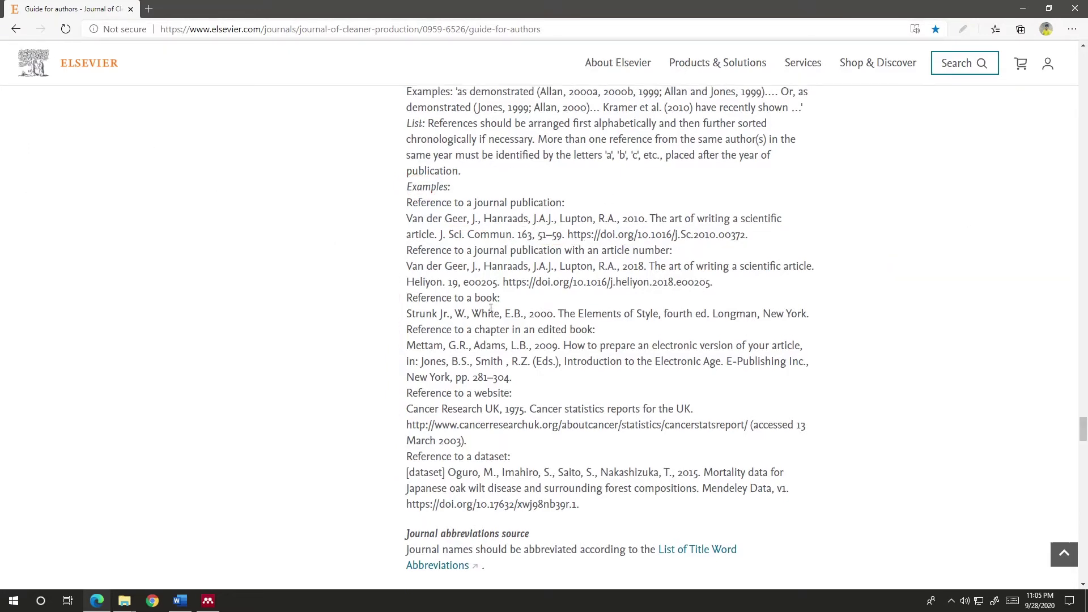
scroll(491, 307, up, 20)
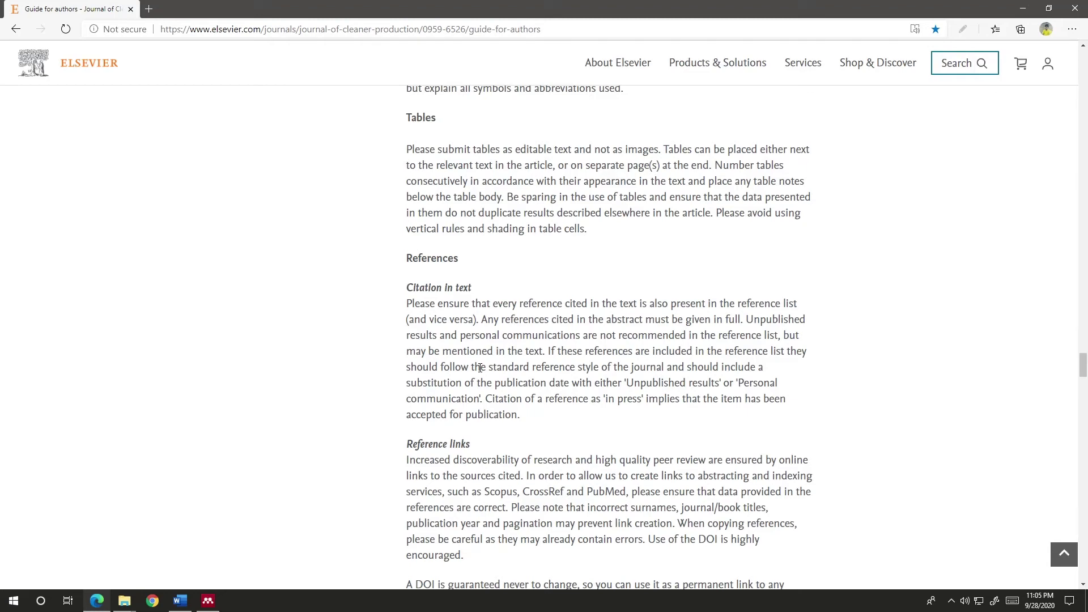
key(alt+Tab)
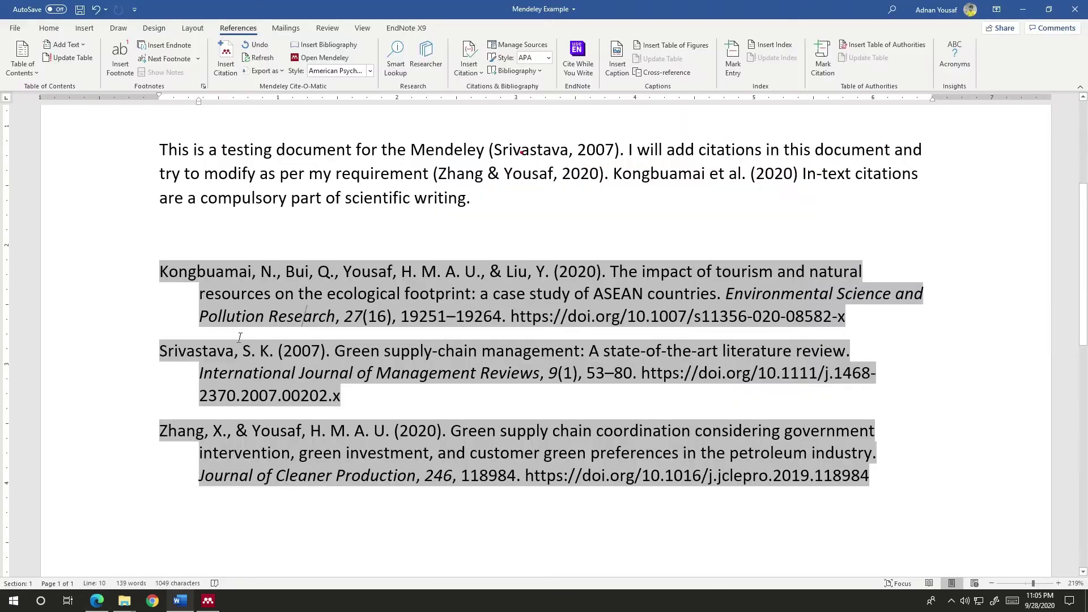
Step: Search Mendeley's additional citation styles for "Journal of cleaner pro" and install the Journal of Cleaner Production style
click(369, 71)
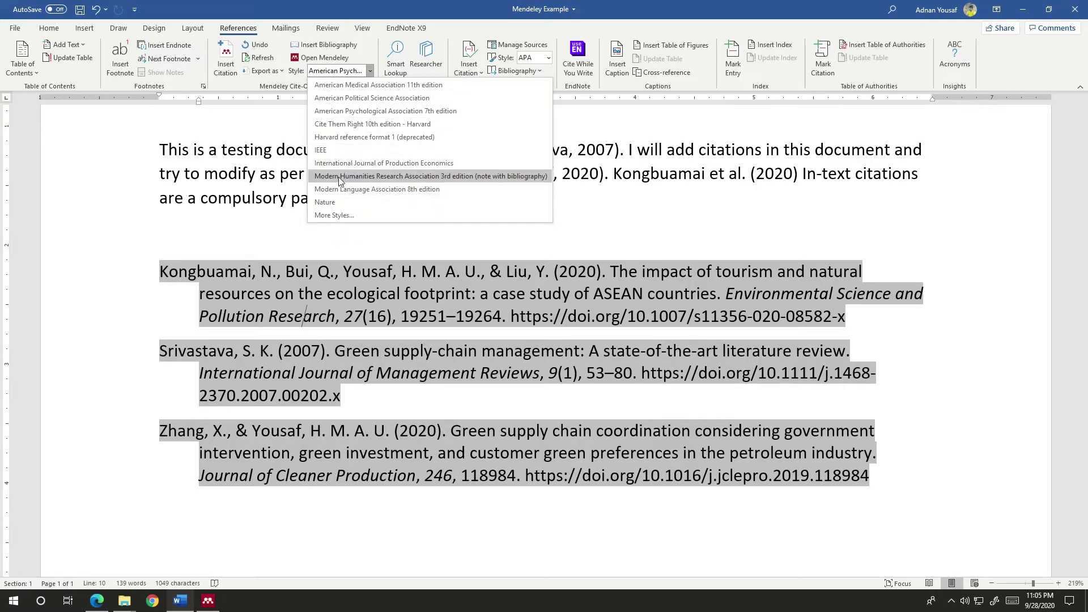
click(340, 216)
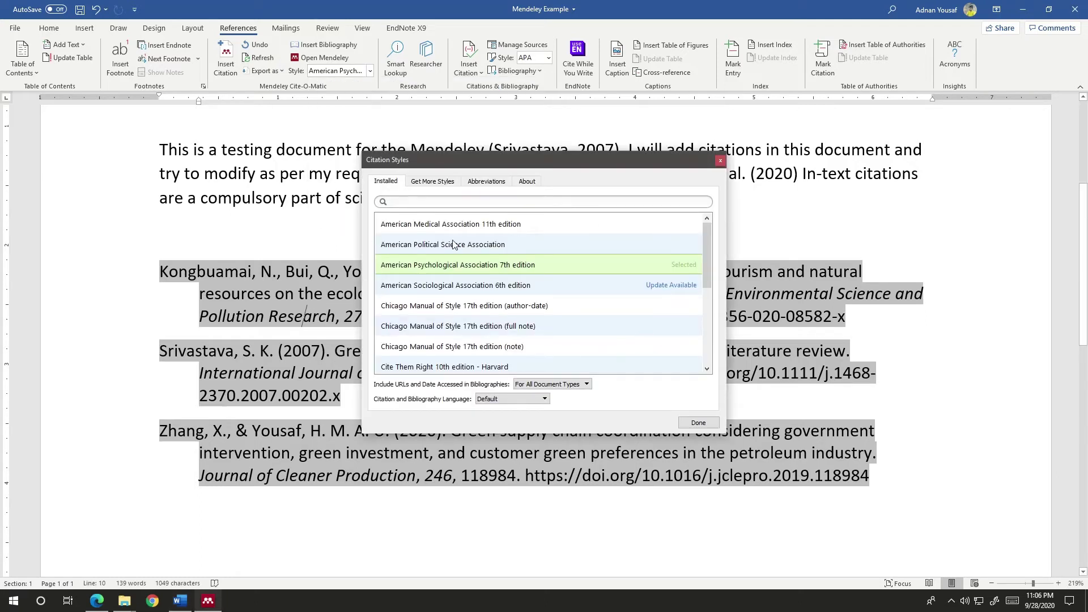
drag(490, 165, 420, 132)
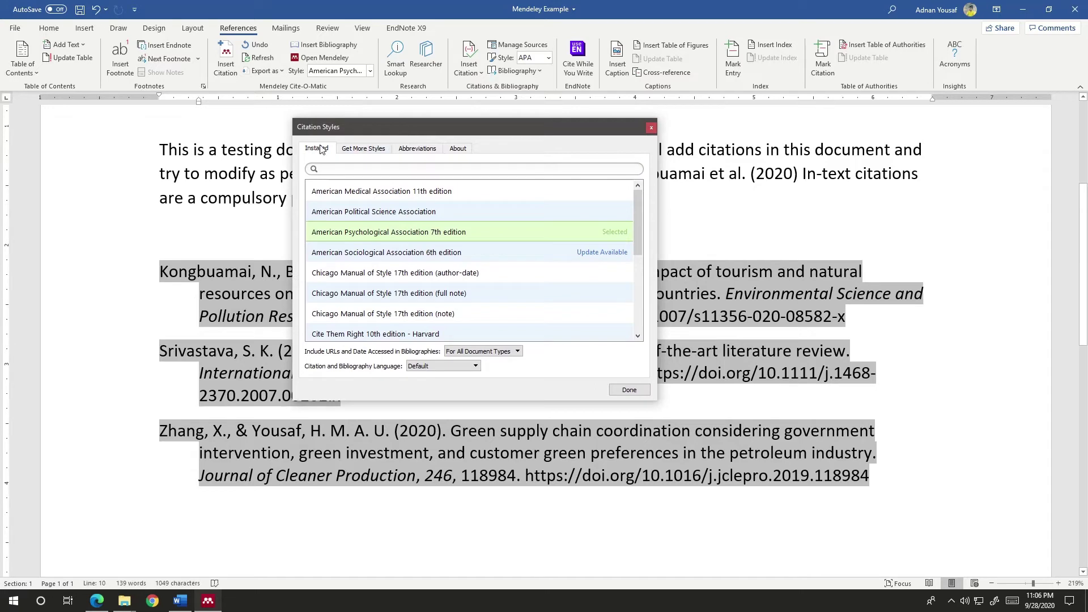
mouse_move(630, 206)
mouse_down()
mouse_move(631, 282)
mouse_move(634, 192)
mouse_up()
click(364, 150)
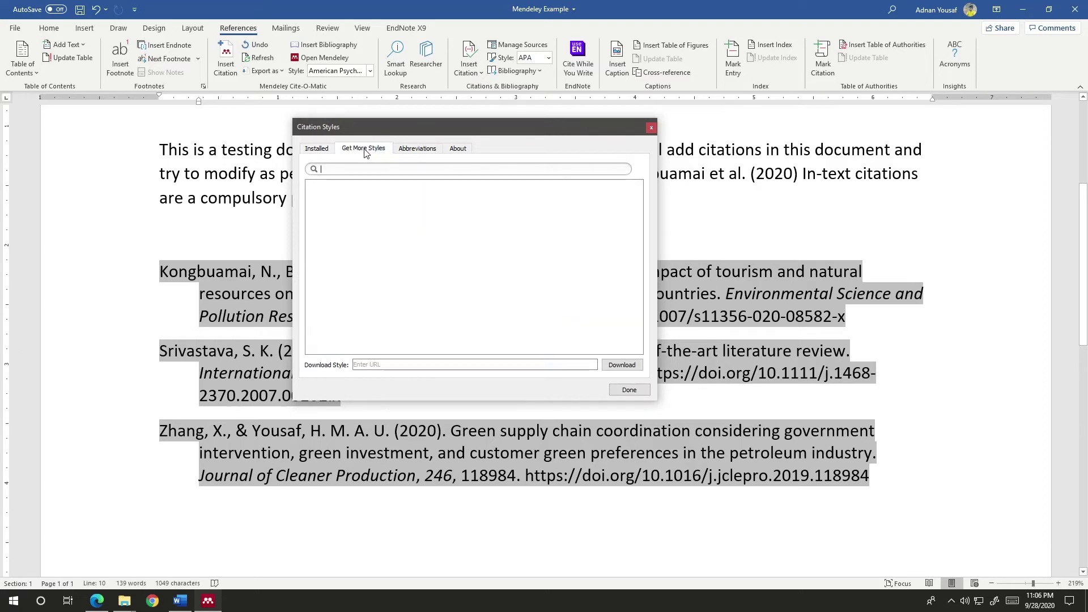
click(378, 166)
text(Journal of cl)
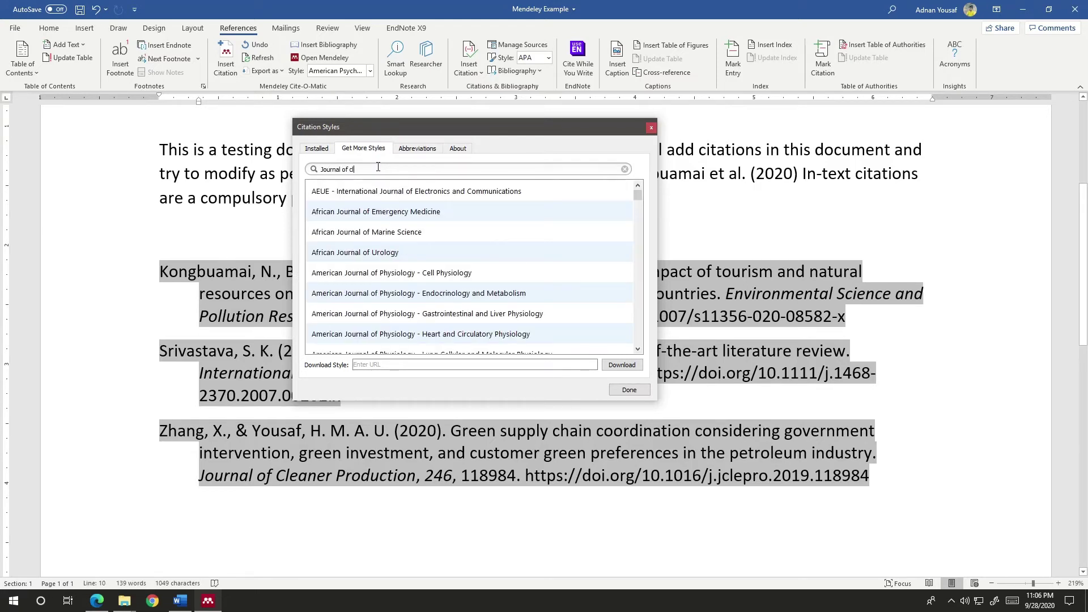
text(eaner pro)
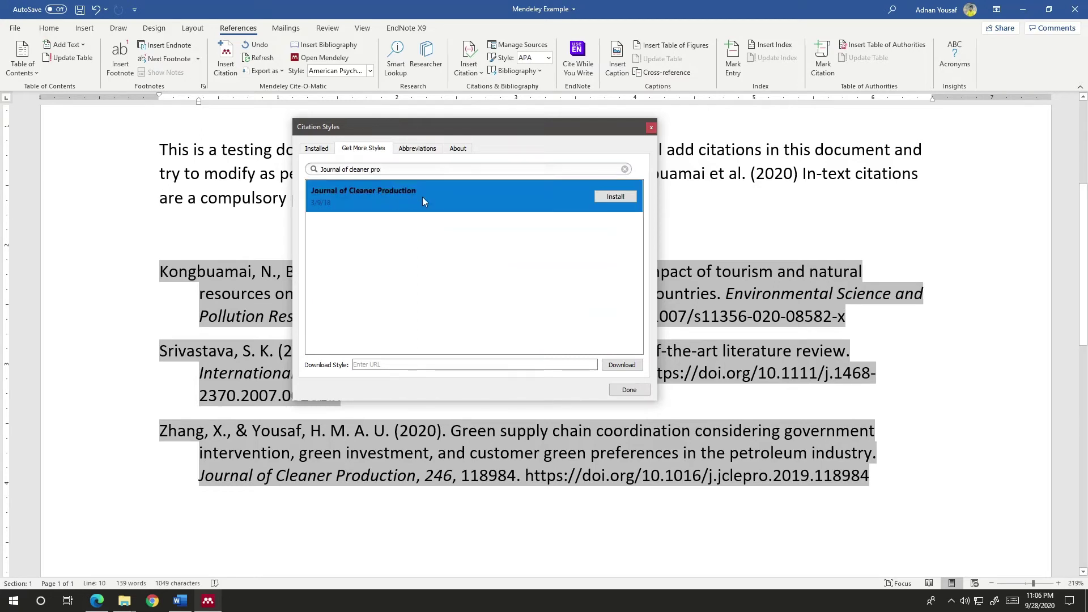
click(609, 196)
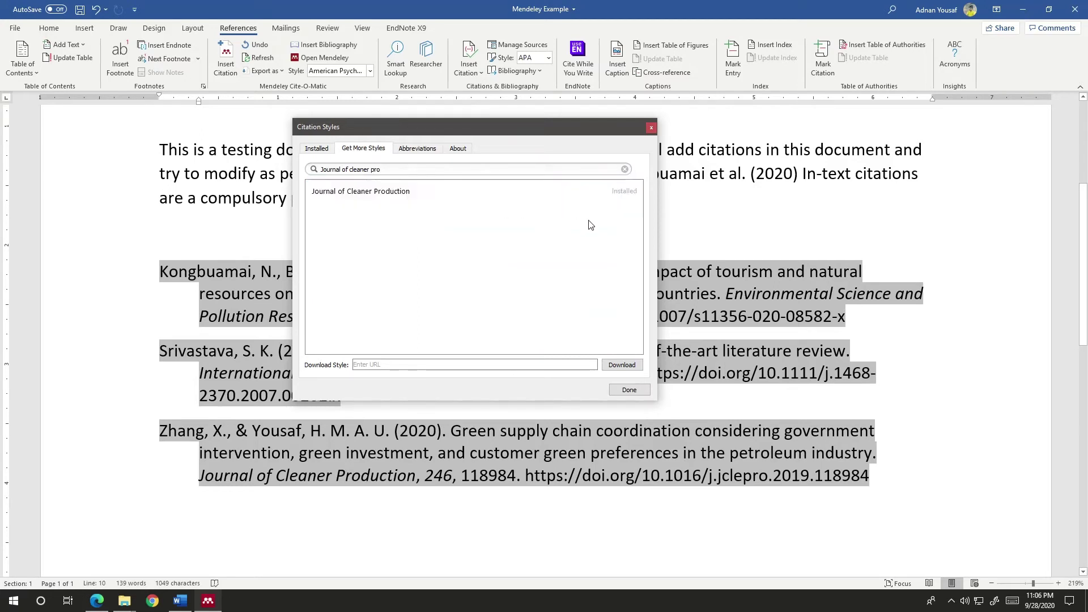
Step: Choose Journal of Cleaner Production from the installed citation styles as the style to use
click(317, 149)
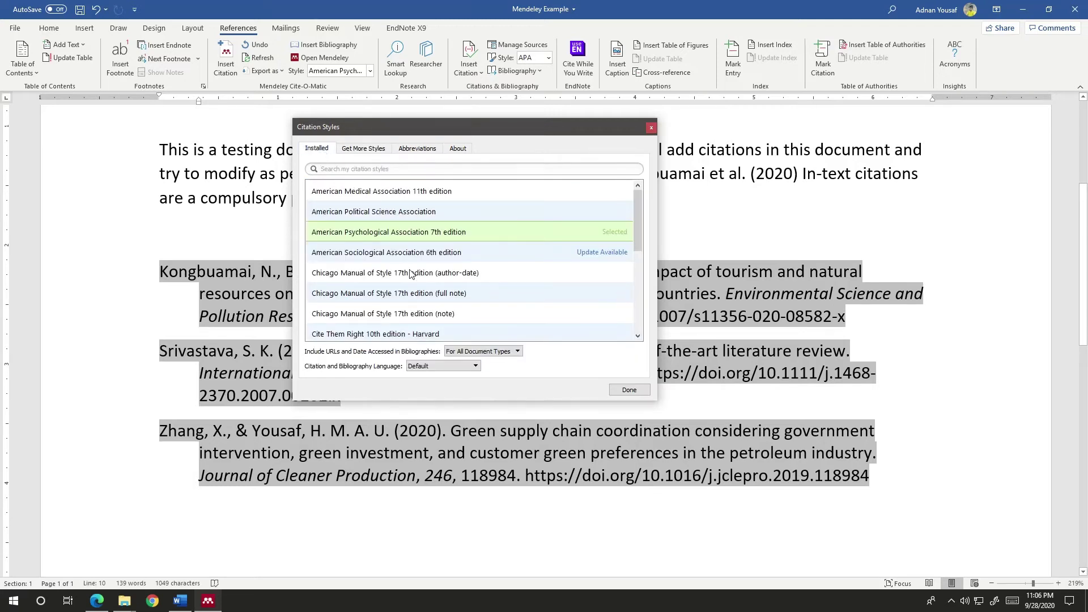
scroll(413, 265, down, 4)
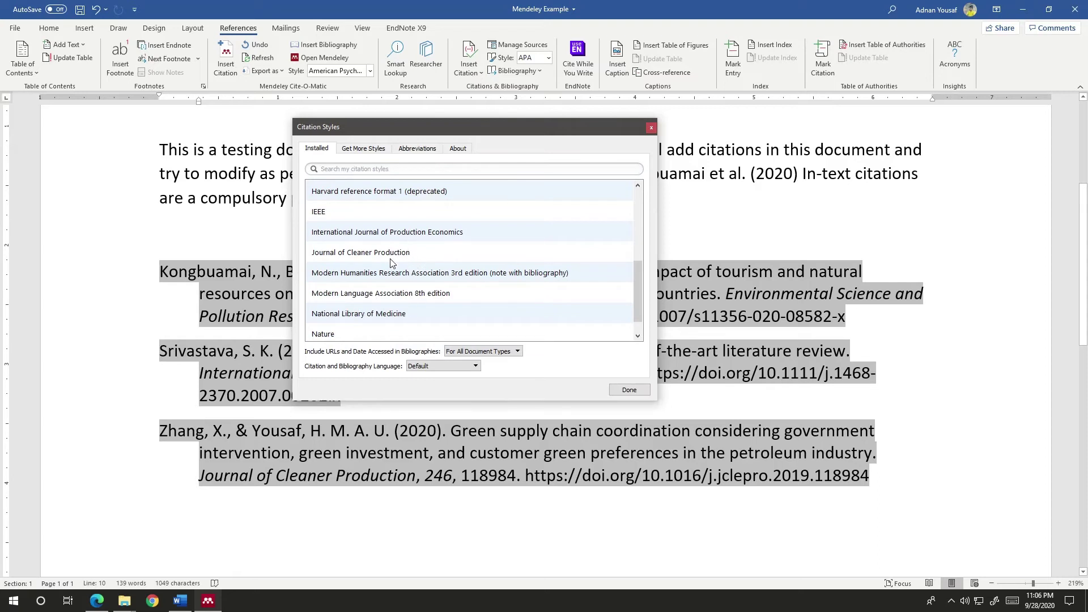
scroll(391, 264, down, 1)
scroll(394, 267, up, 3)
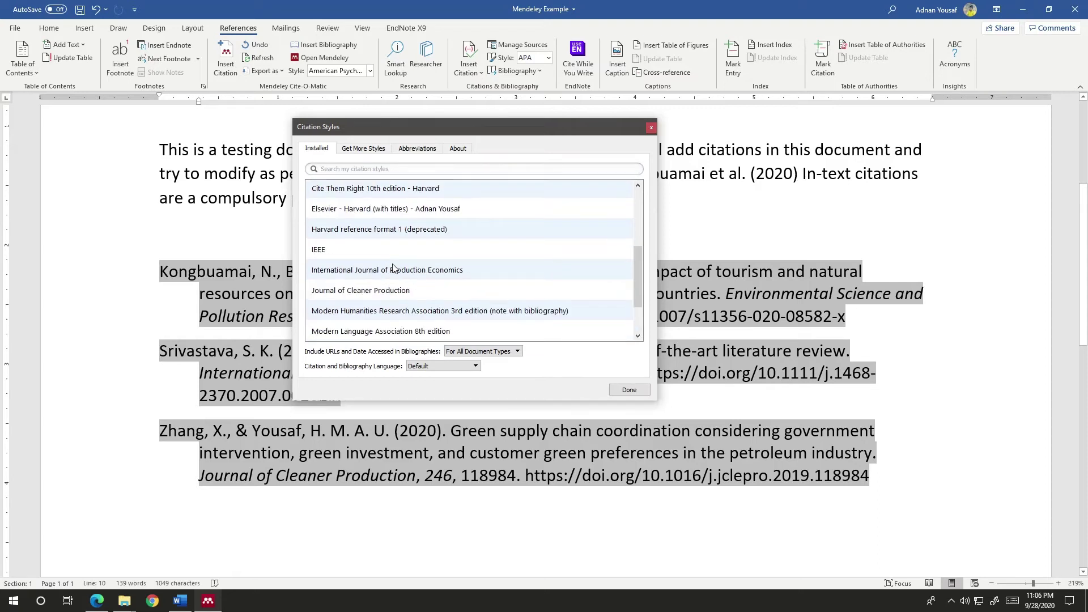
click(391, 291)
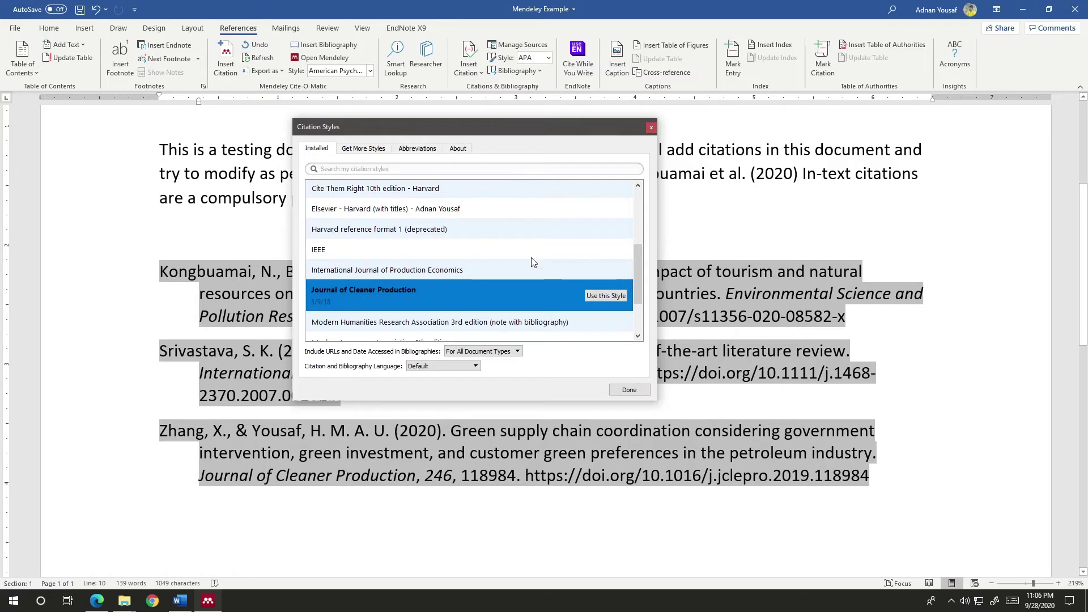
click(604, 296)
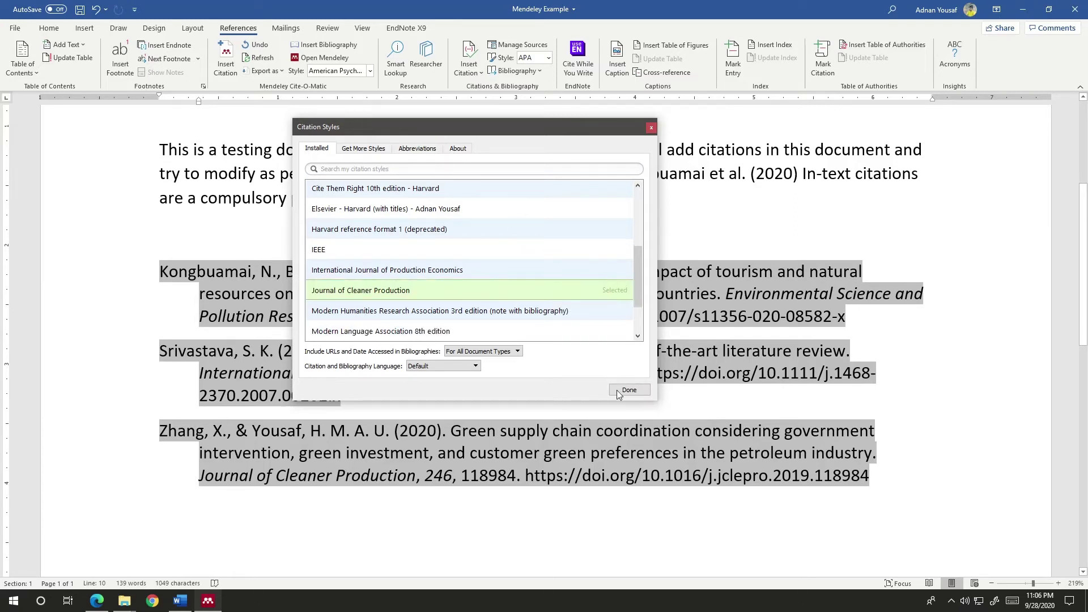
Step: Set journal names to be cited using the Default abbreviations with periods included, and apply the citation style settings to the document
click(421, 151)
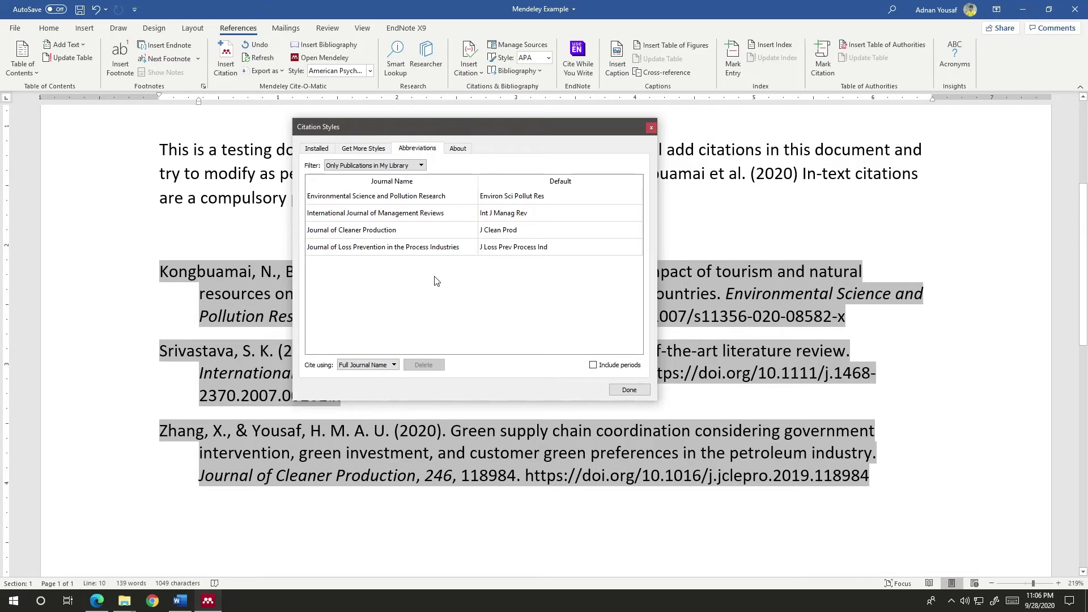
click(395, 365)
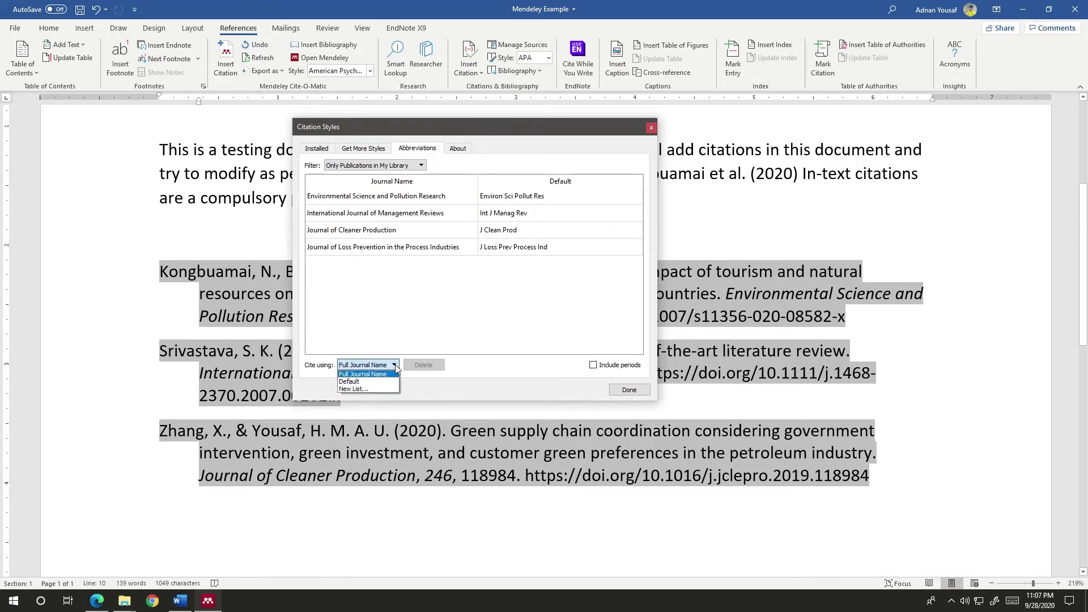
click(366, 382)
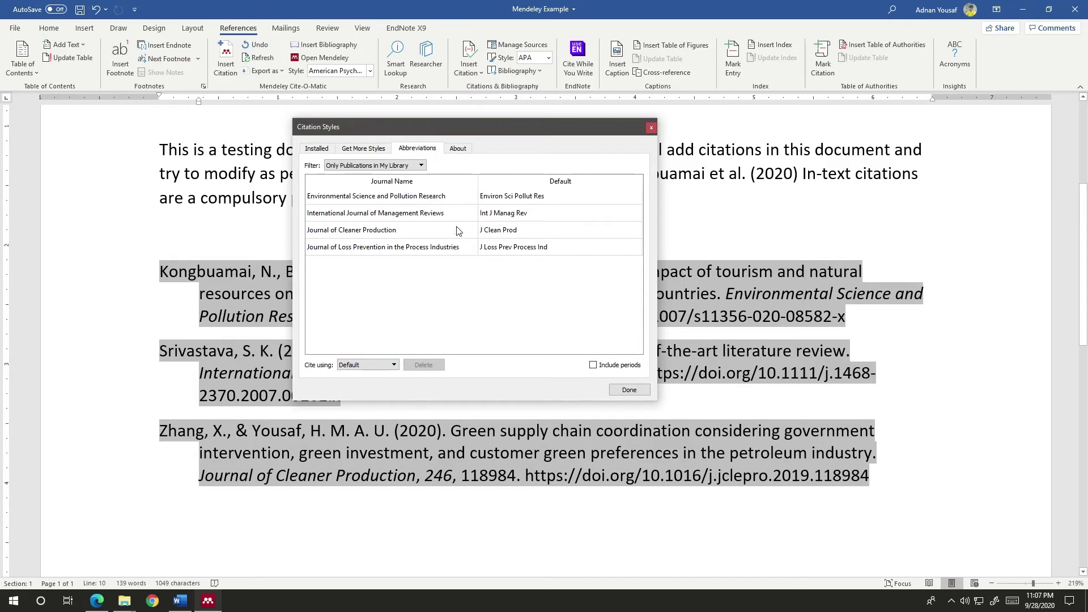
click(593, 366)
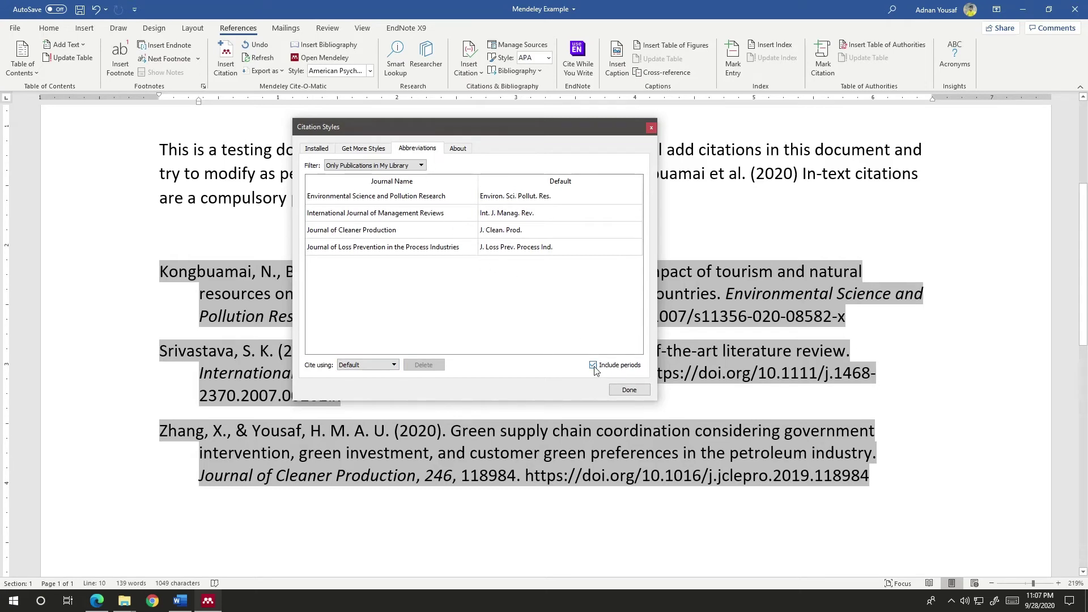
click(624, 392)
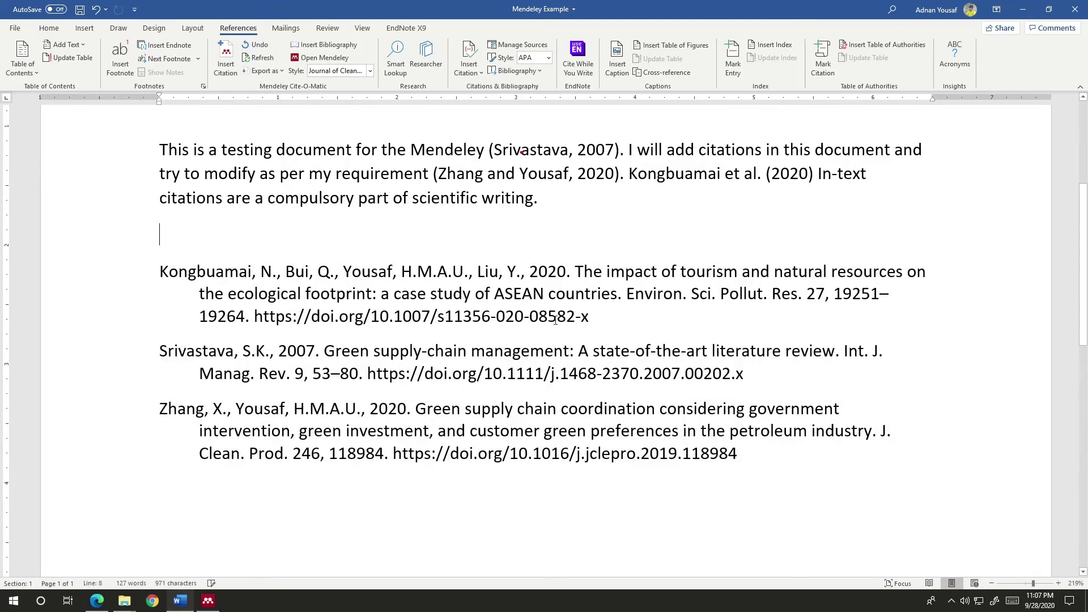
Step: Check the reformatted in-text citations and bibliography, including the abbreviated journal name and the year in the first reference
scroll(568, 340, up, 1)
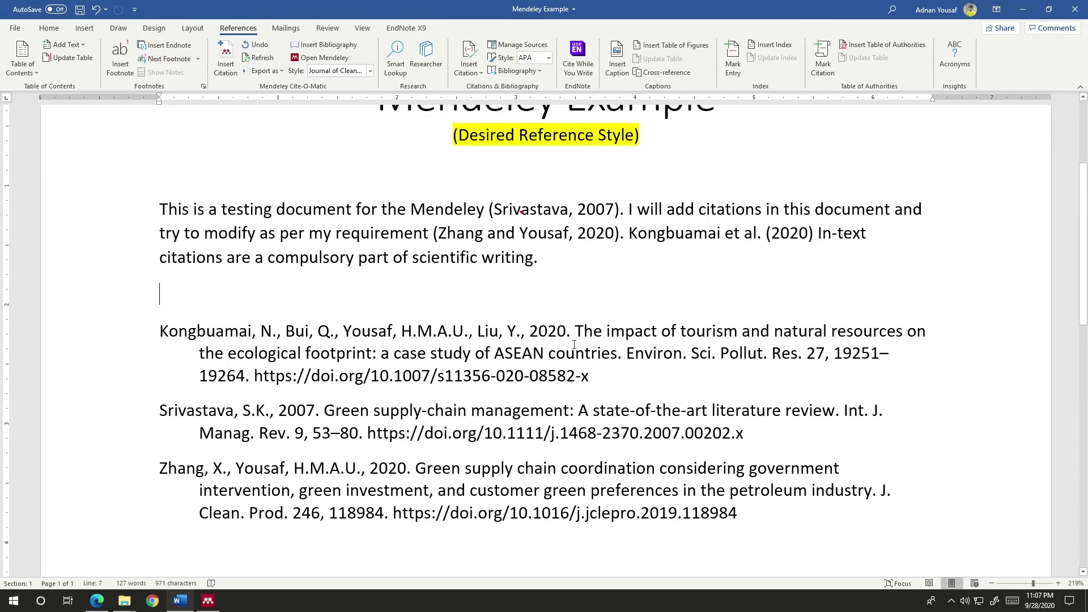
click(369, 70)
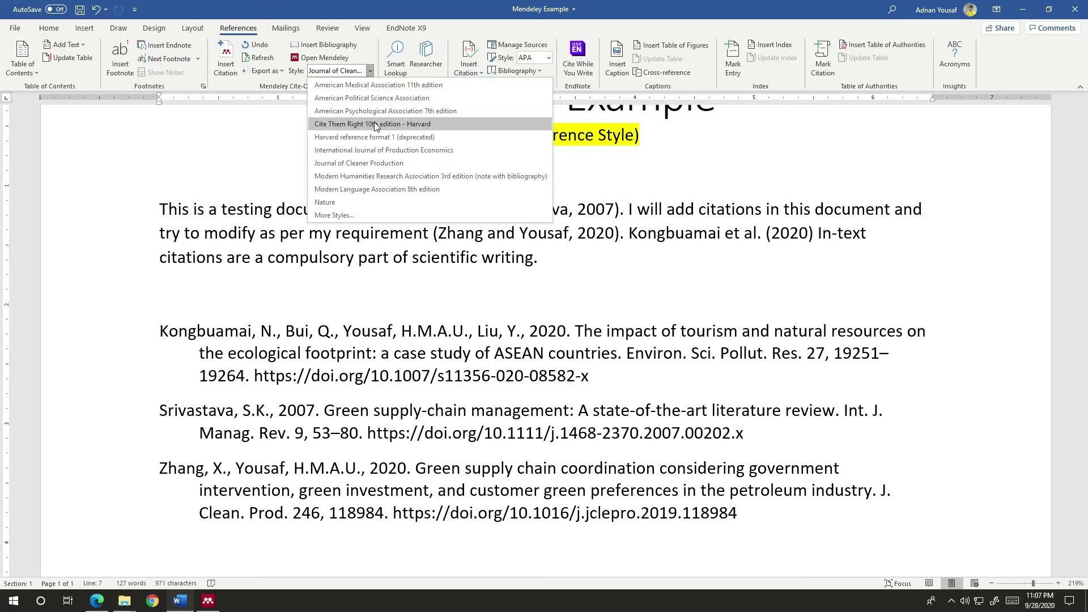
click(636, 185)
scroll(637, 274, down, 1)
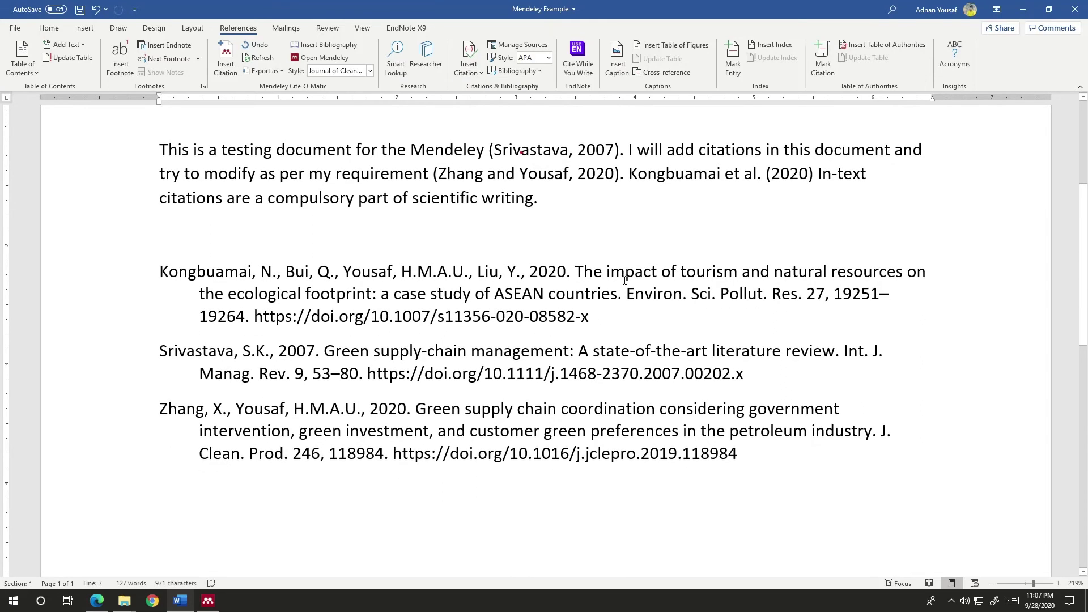
drag(627, 297, 803, 298)
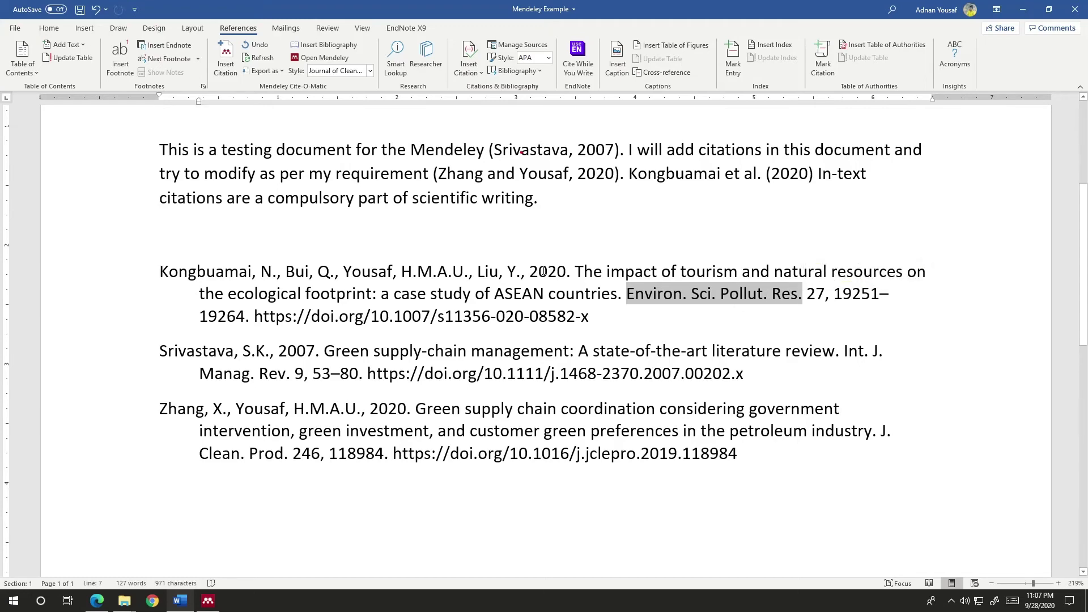
mouse_move(543, 271)
mouse_down()
mouse_move(577, 273)
mouse_move(568, 275)
mouse_up()
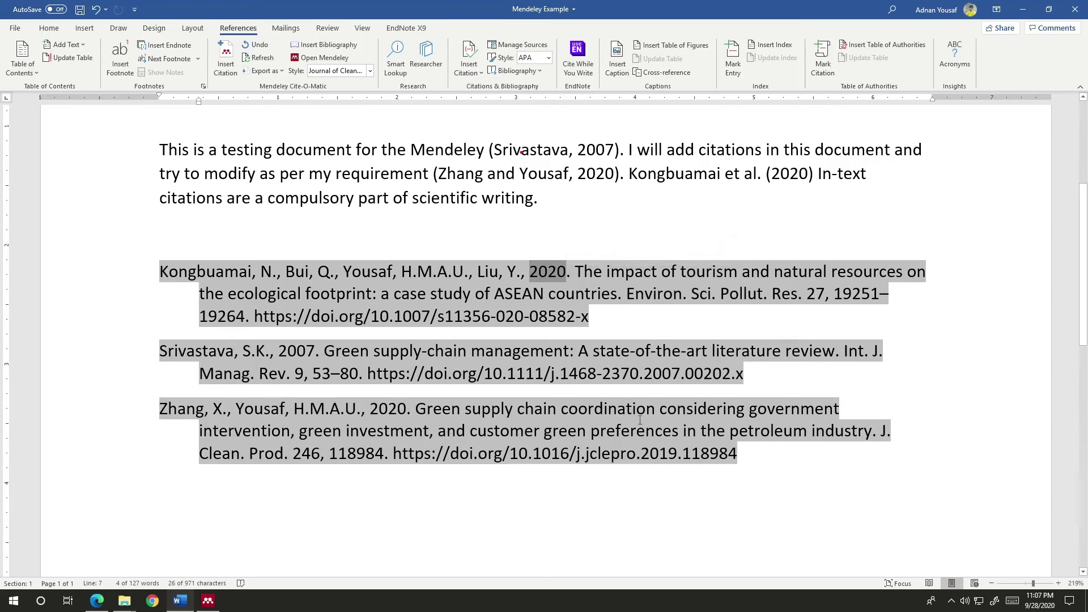
scroll(640, 419, down, 3)
click(738, 335)
scroll(601, 363, up, 3)
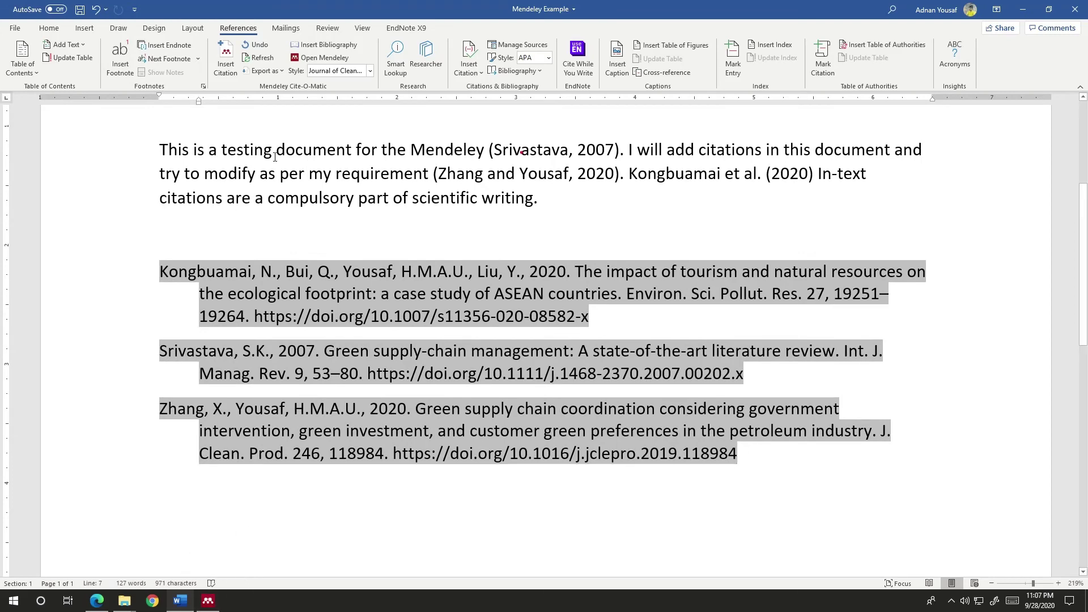
Step: Switch to Mendeley Desktop, inspect its citation style manager and the search for additional styles, and close it
click(319, 59)
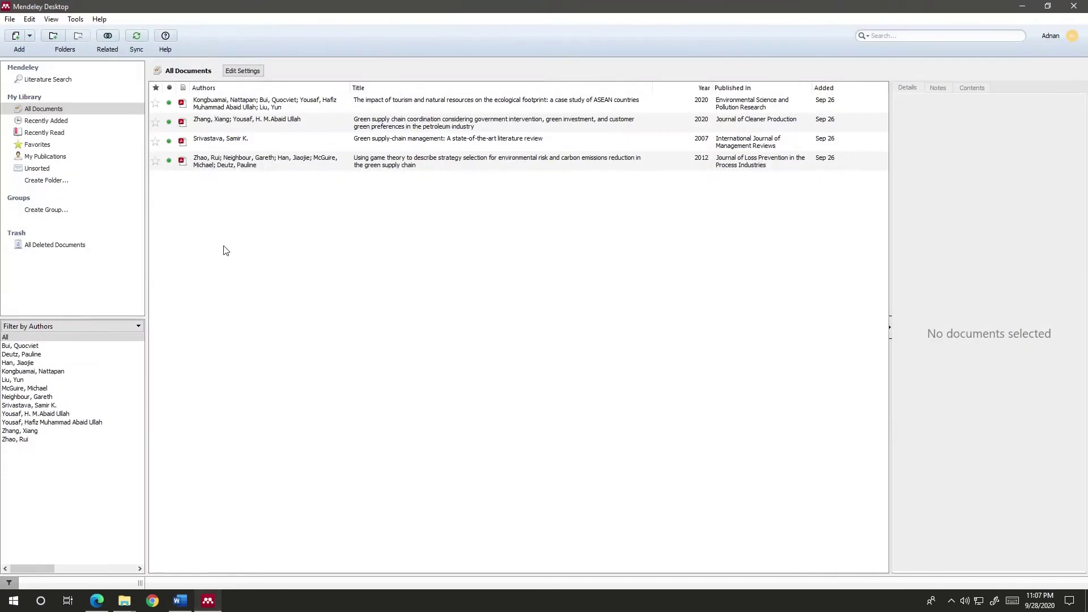
click(52, 21)
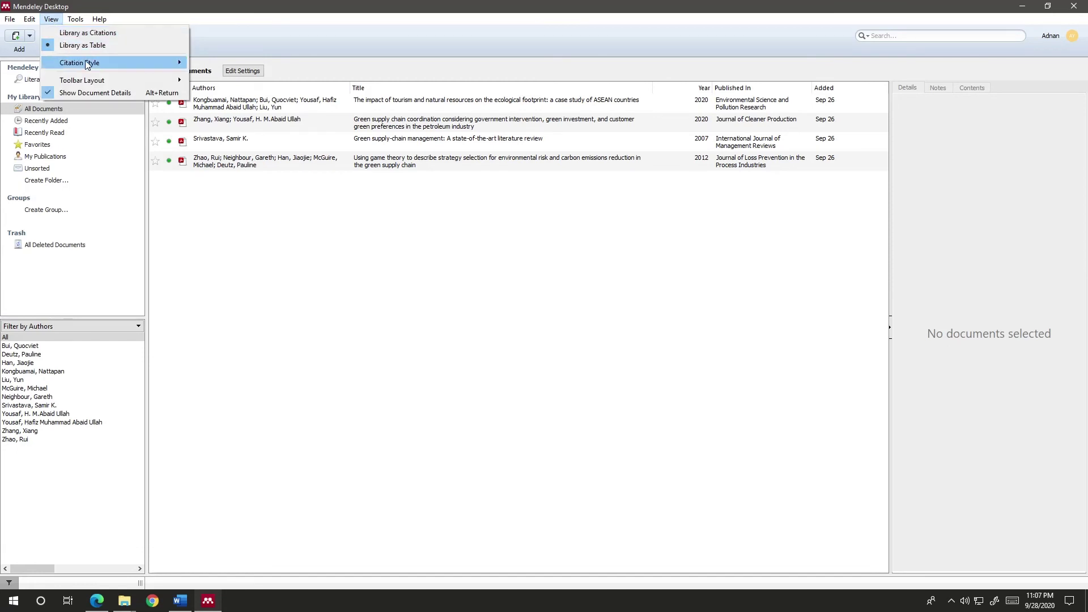
mouse_move(129, 64)
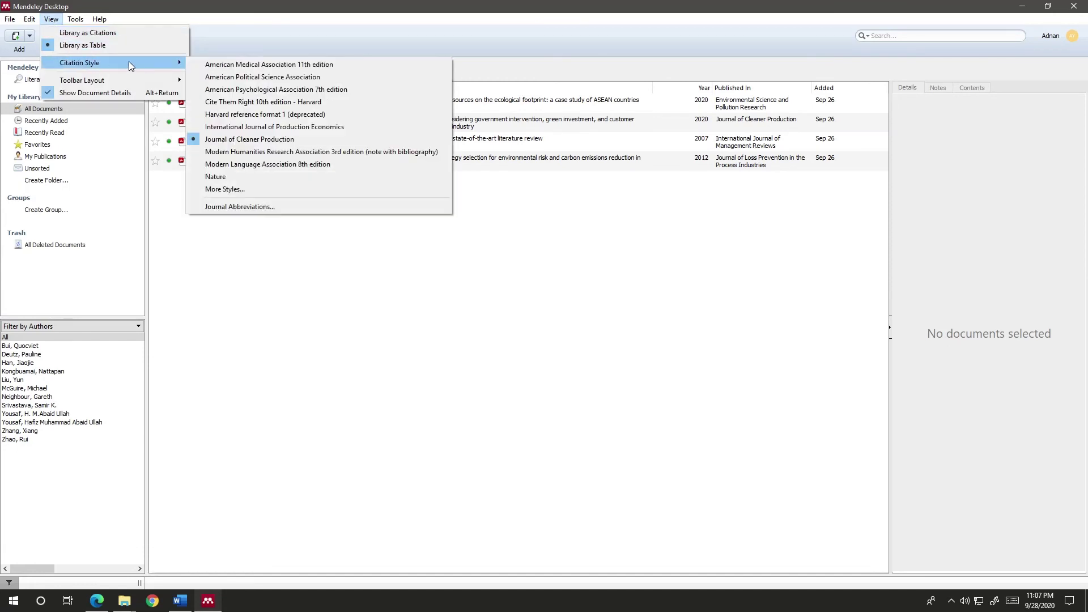
click(263, 188)
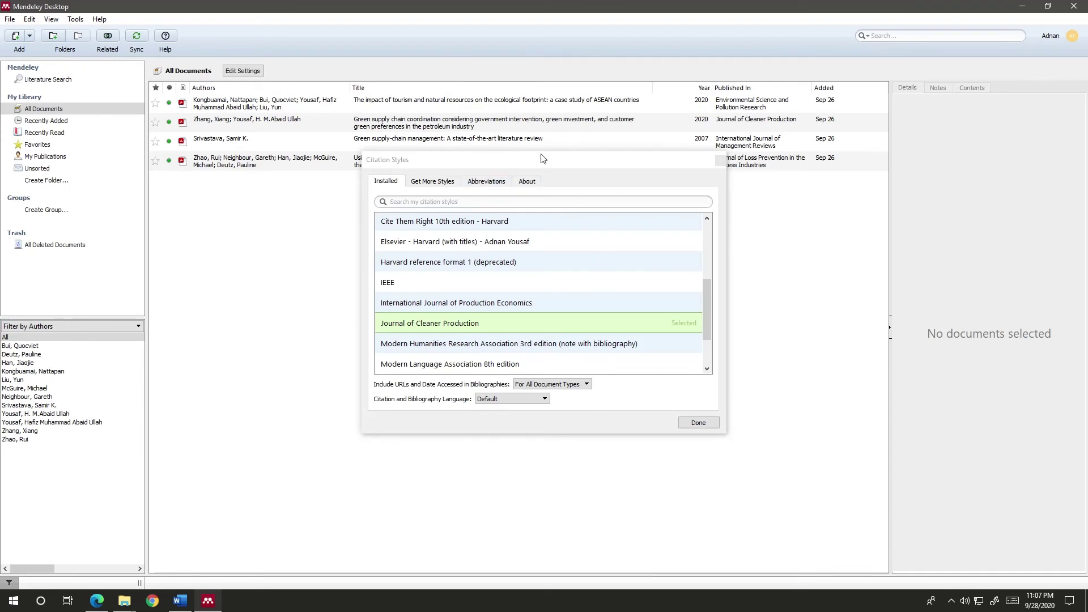
click(431, 182)
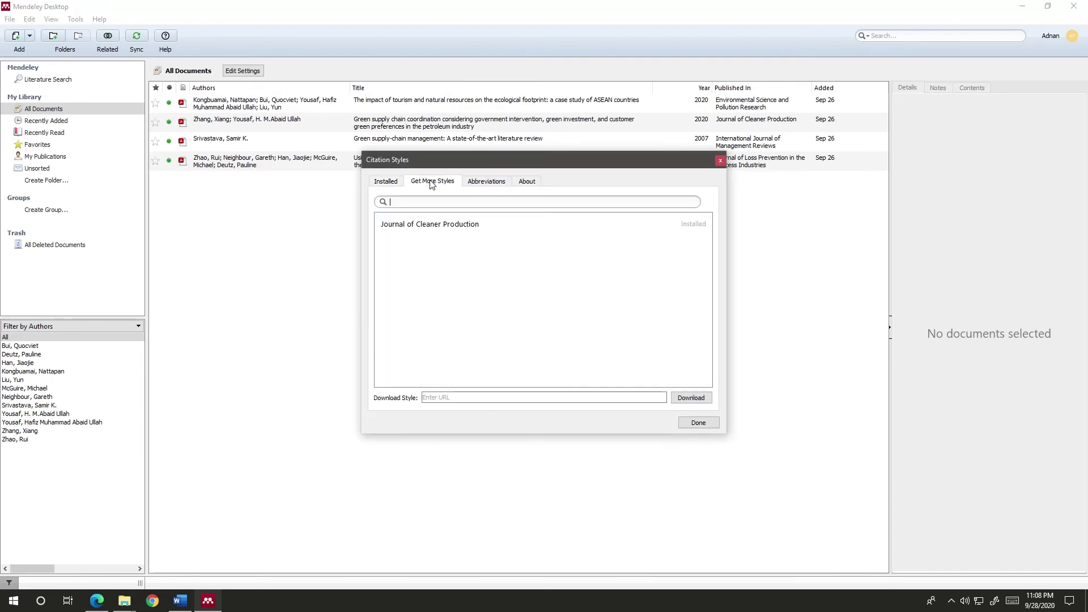
click(441, 229)
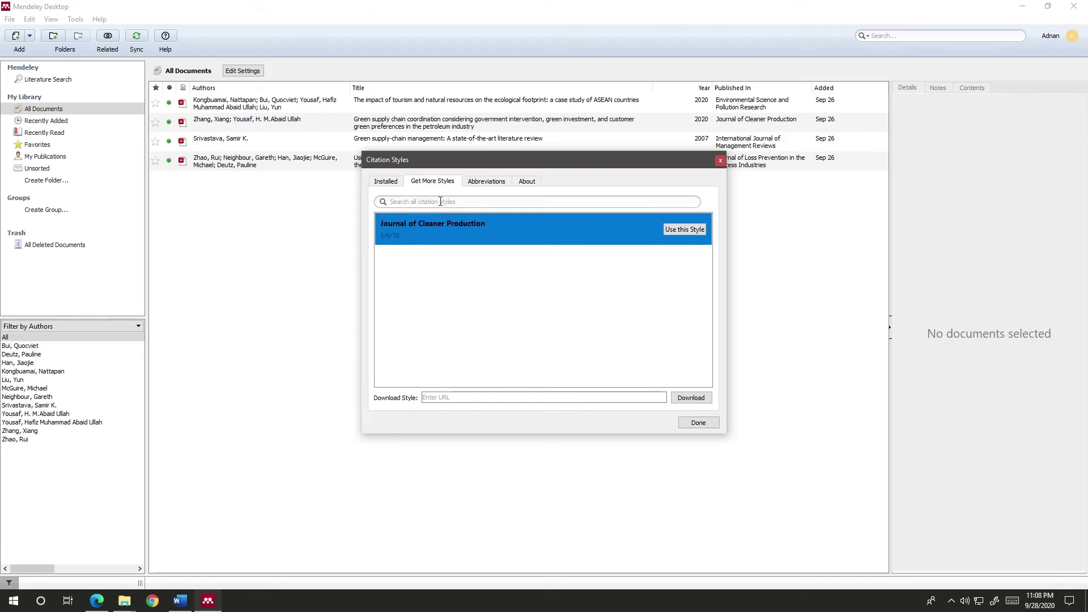
click(440, 202)
click(706, 424)
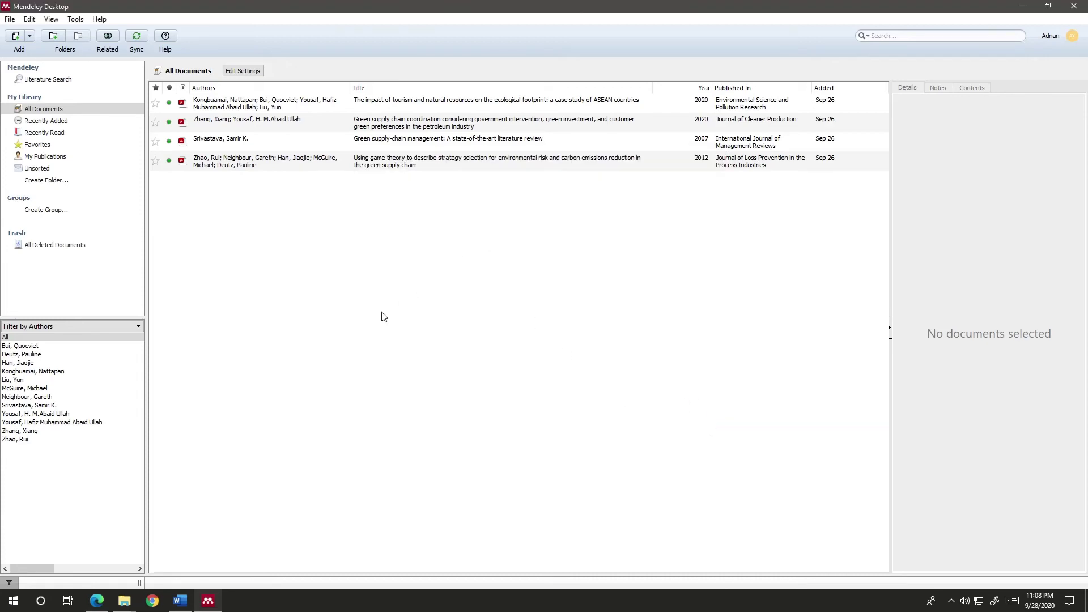
Step: Return to the journal's author guide in the browser and look through the References section for the reference examples and Mendeley style link
click(99, 602)
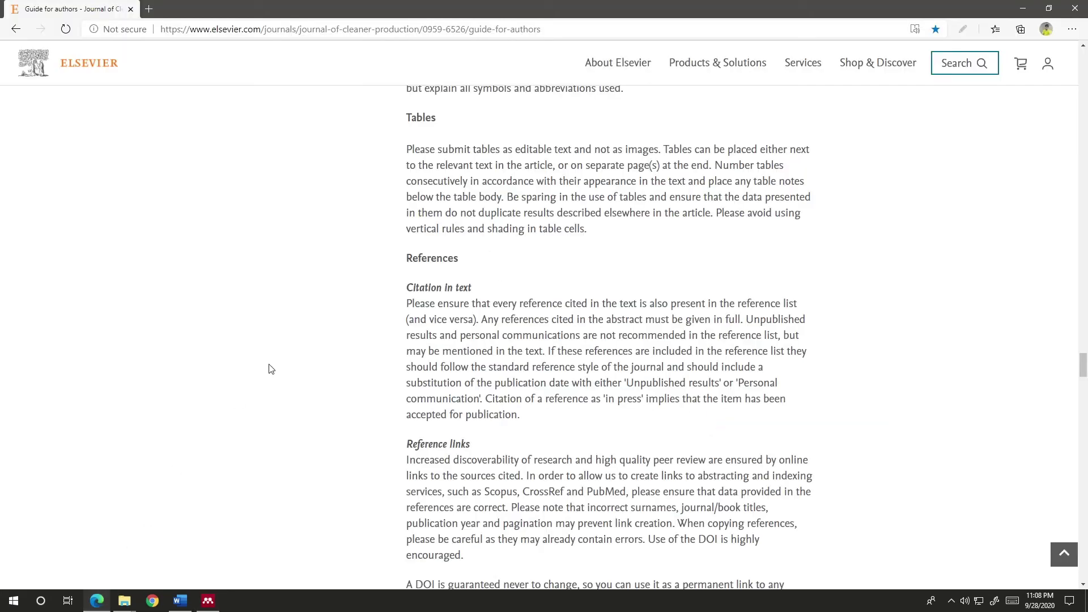
scroll(422, 294, up, 12)
scroll(422, 297, up, 5)
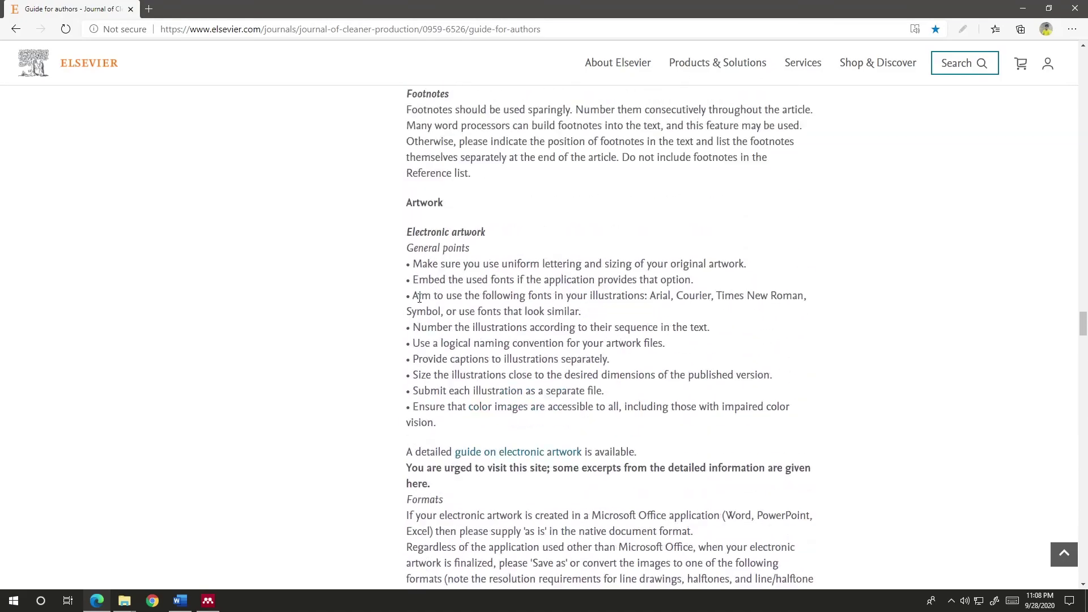
scroll(421, 300, down, 18)
scroll(420, 303, down, 4)
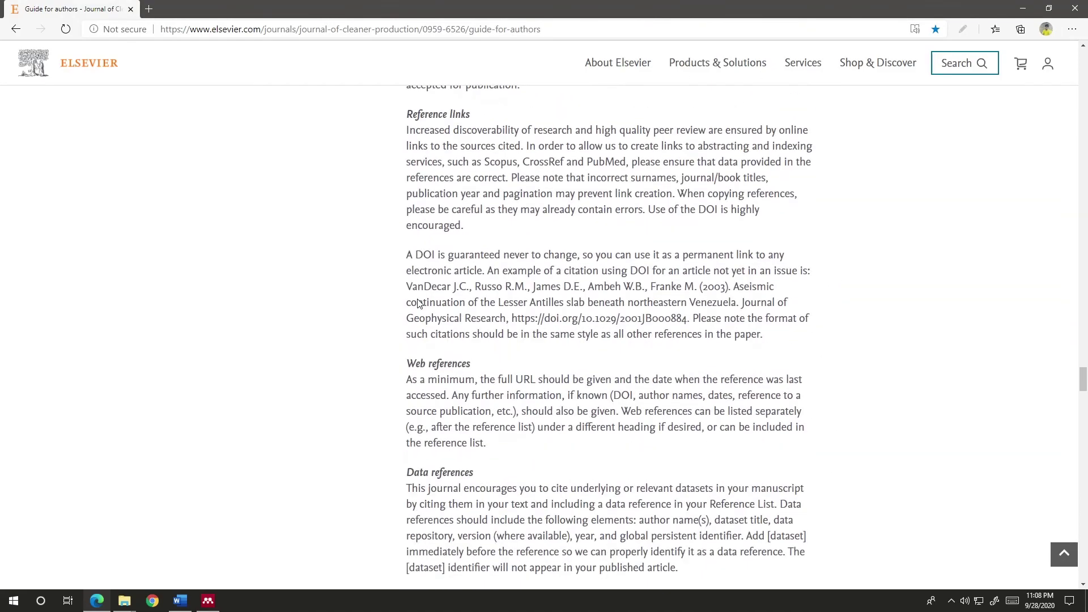
scroll(419, 306, up, 5)
scroll(418, 317, down, 9)
scroll(419, 329, down, 15)
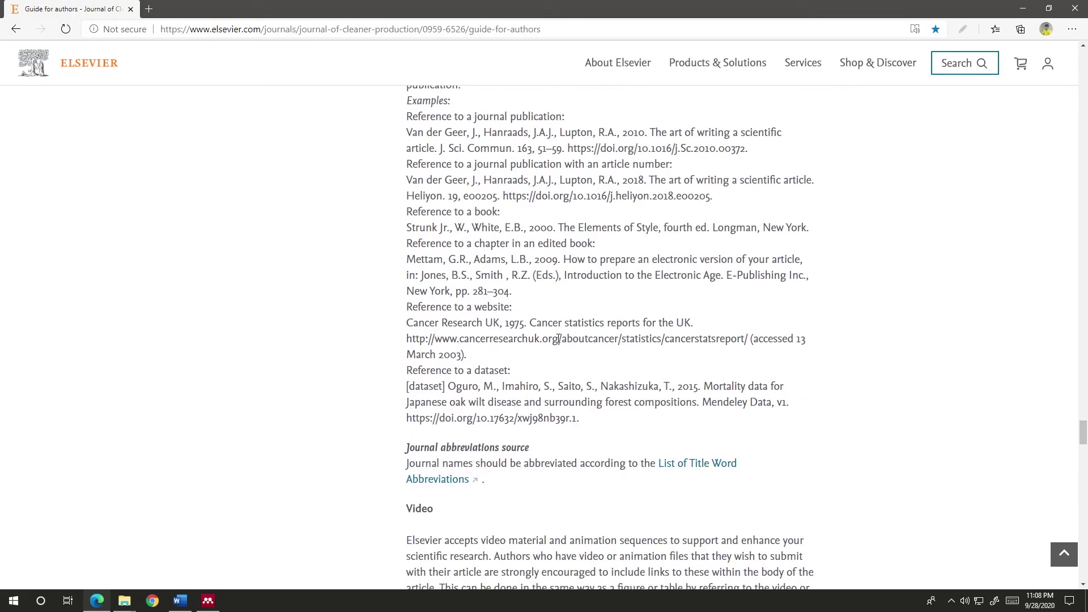
scroll(621, 365, up, 4)
scroll(621, 365, up, 8)
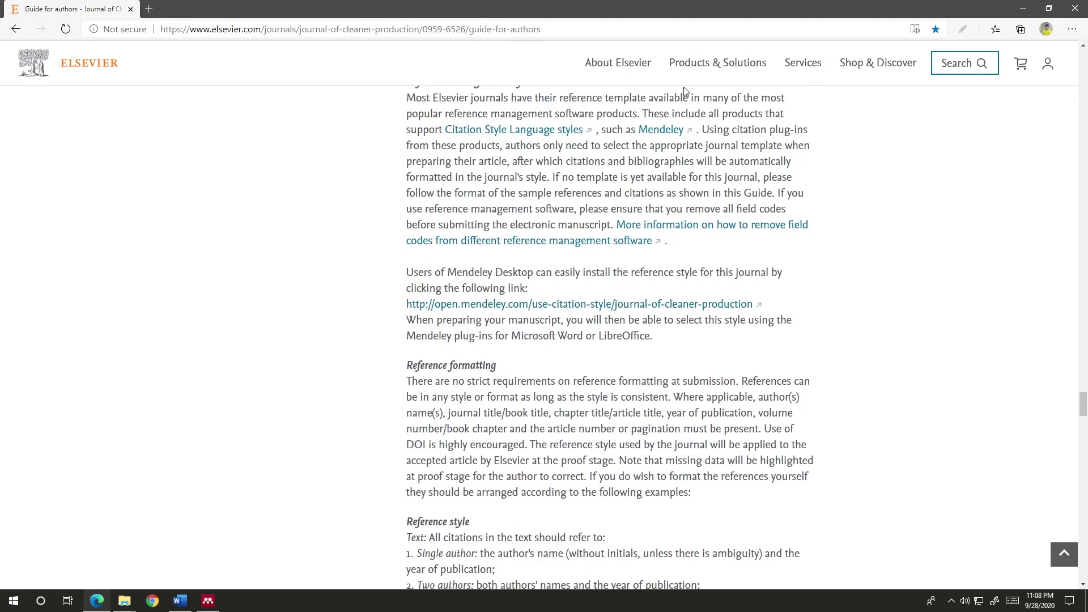
Step: Turn on page annotation in the author guide and draw a red arrow at the Reference management software heading
click(962, 29)
scroll(567, 266, up, 3)
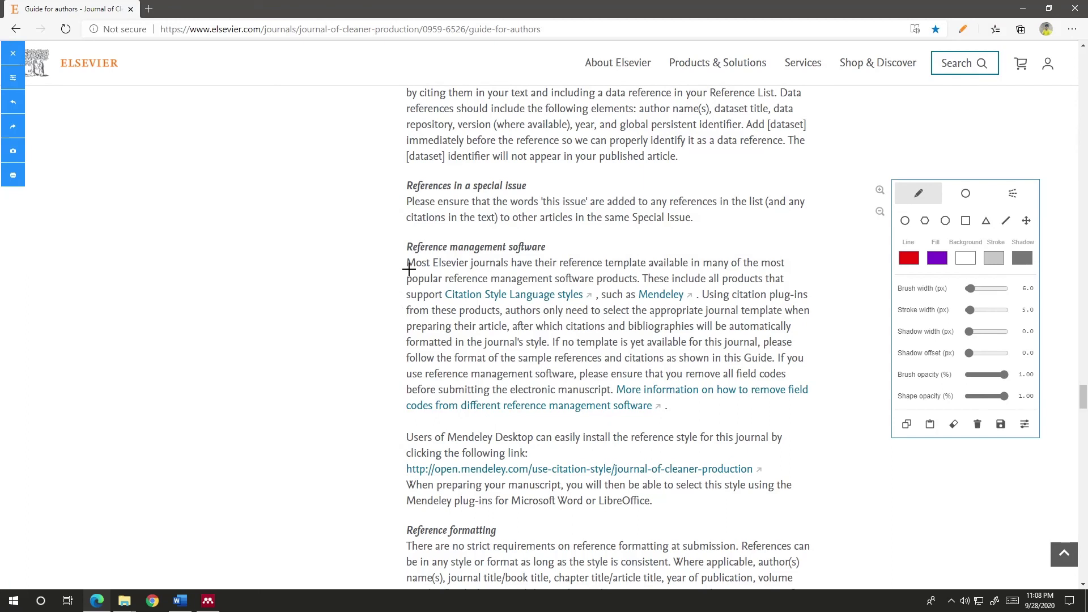
mouse_move(341, 247)
mouse_down()
mouse_move(403, 247)
mouse_move(395, 238)
mouse_move(395, 259)
mouse_up()
scroll(716, 315, down, 1)
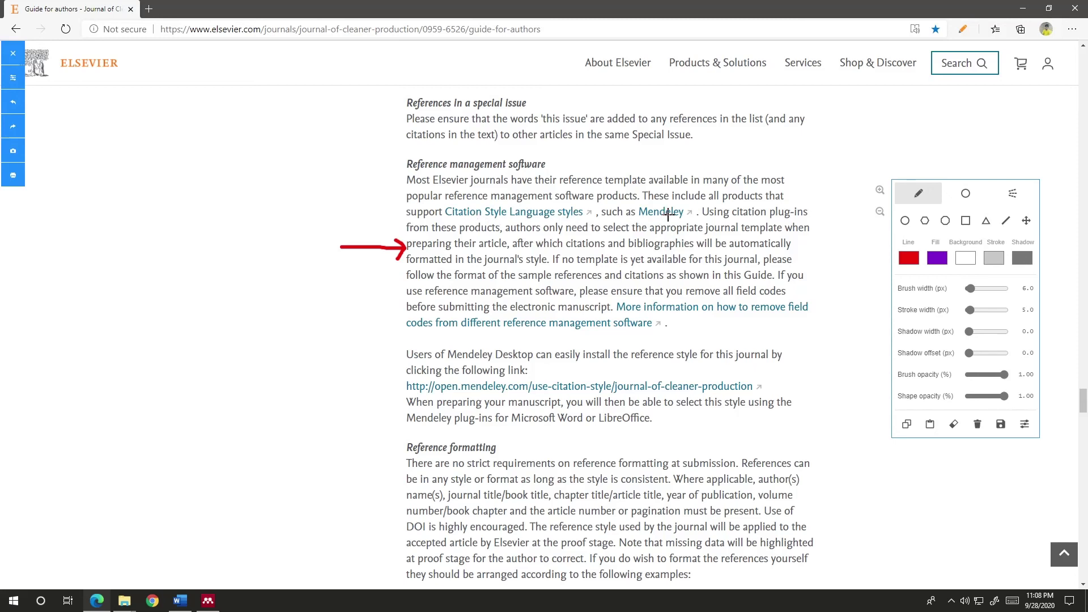
scroll(666, 238, up, 3)
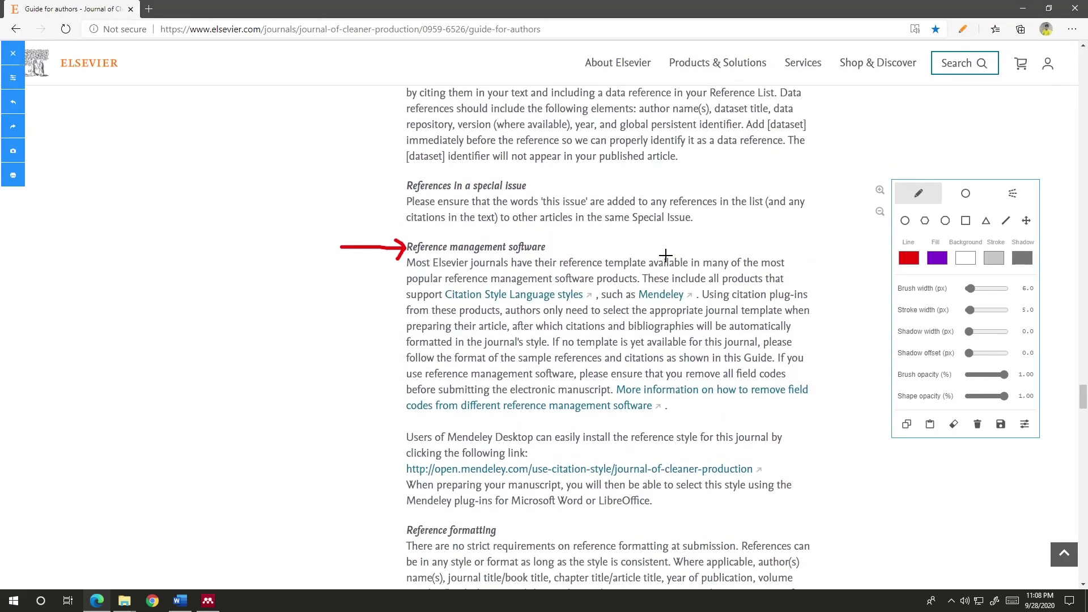
scroll(666, 255, down, 3)
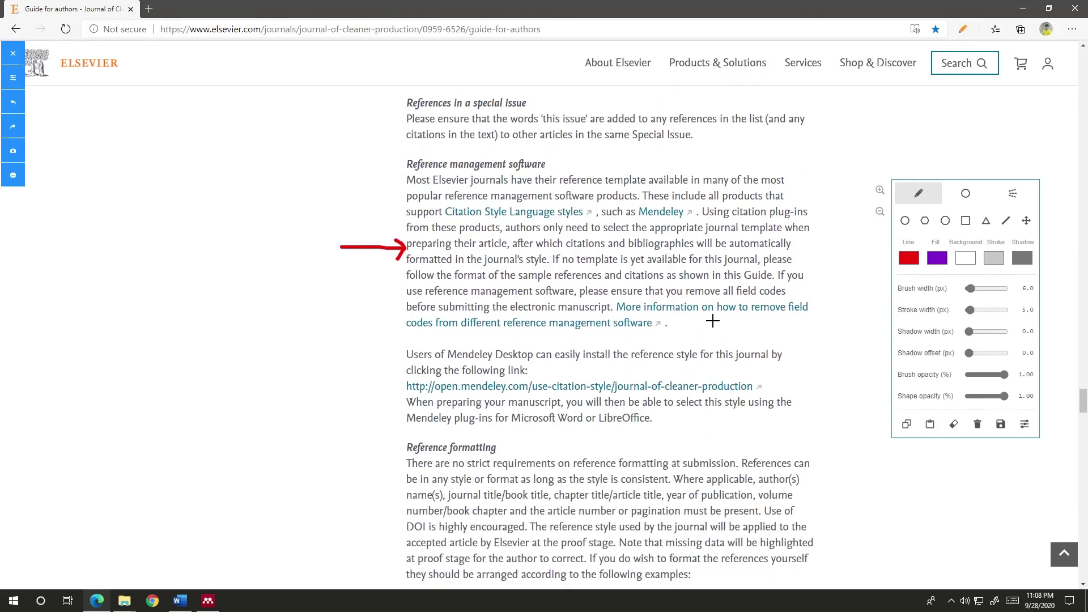
Step: Underline part of the link on removing field codes in red, mark it with a cross, and close the annotation tool
drag(697, 319, 806, 318)
drag(410, 331, 486, 335)
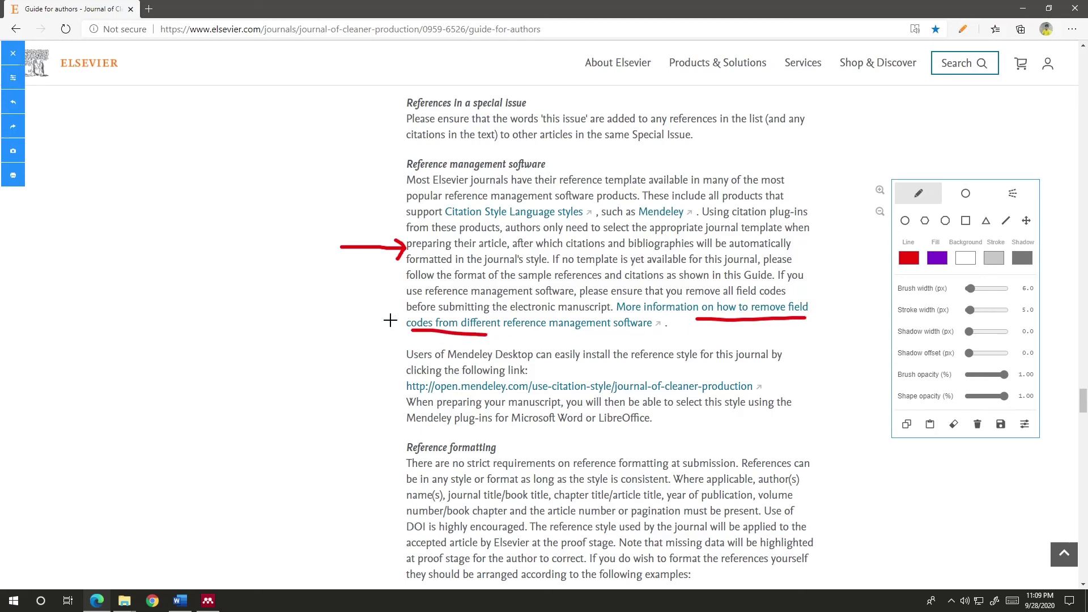
mouse_move(390, 317)
mouse_down()
mouse_move(401, 330)
mouse_move(391, 330)
mouse_up()
scroll(462, 290, down, 3)
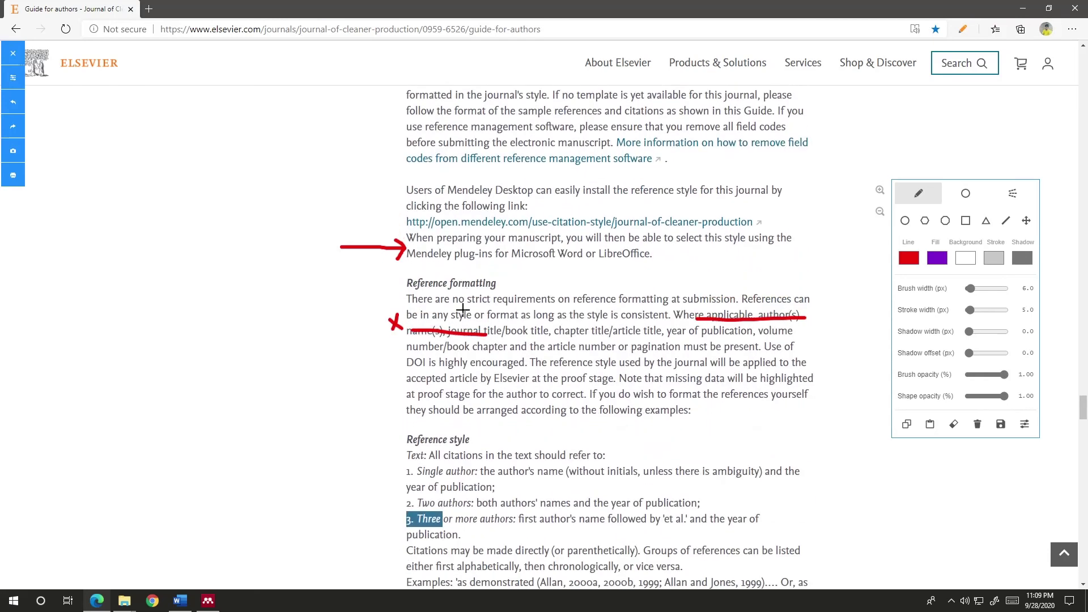
scroll(425, 396, up, 3)
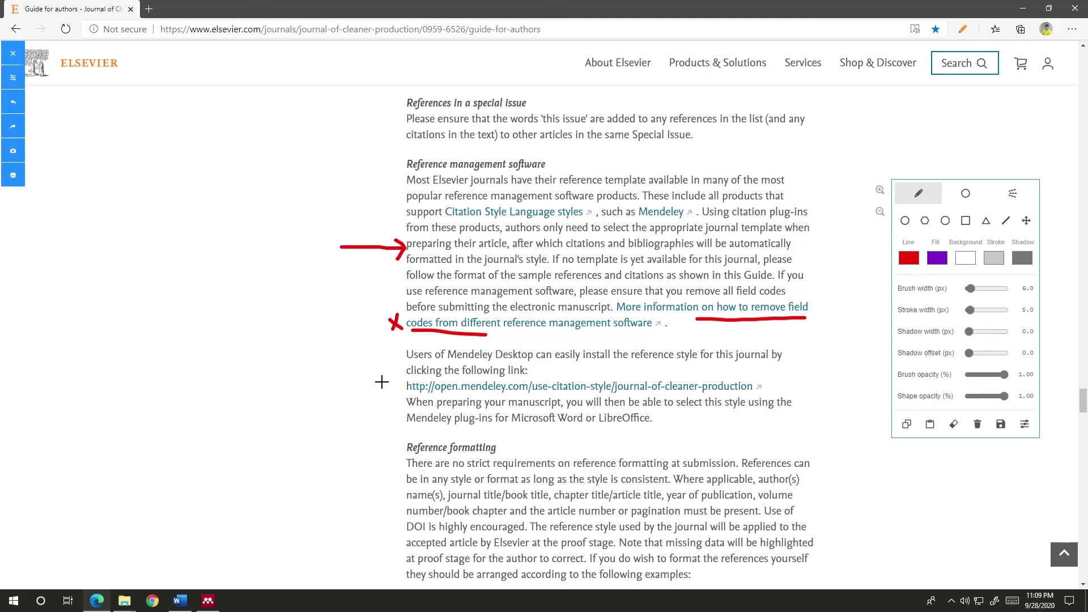
click(12, 53)
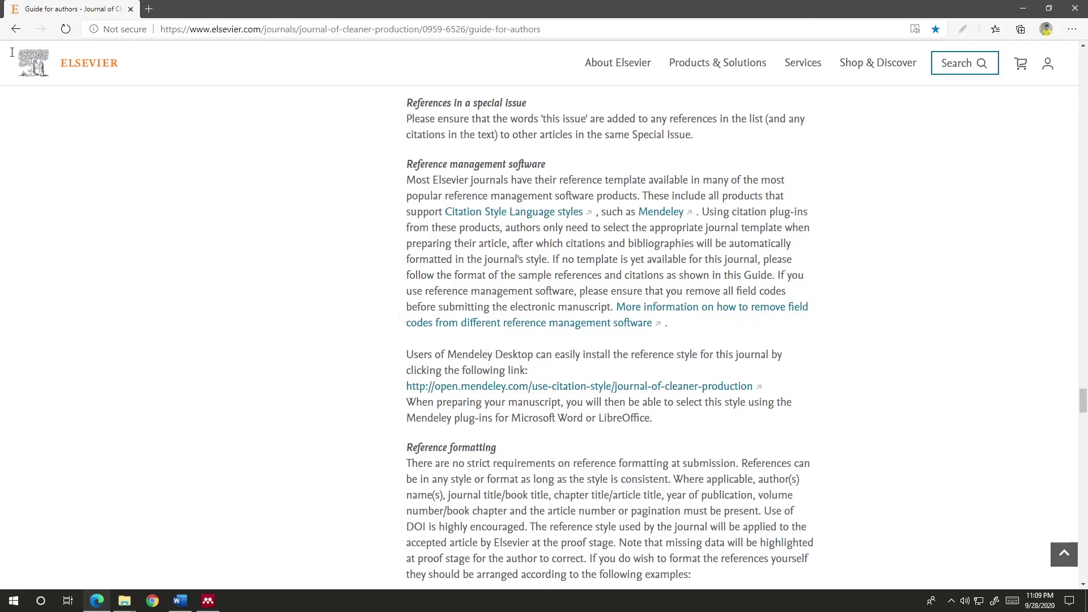
Step: Install the Journal of Cleaner Production style in Mendeley Desktop from the guide's link and check the citation style list
click(548, 390)
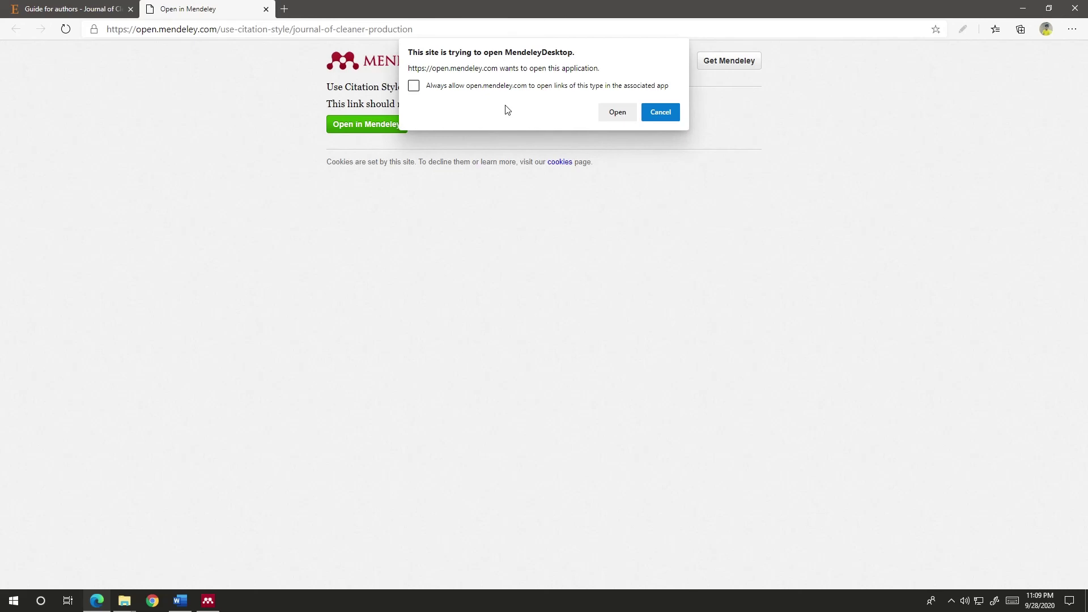
click(616, 112)
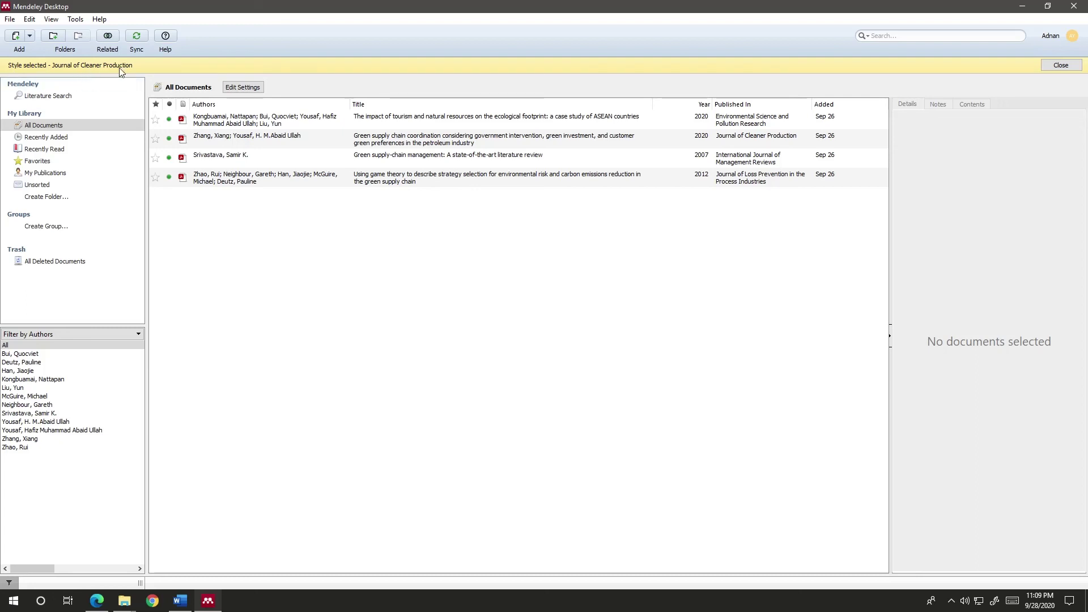
click(51, 20)
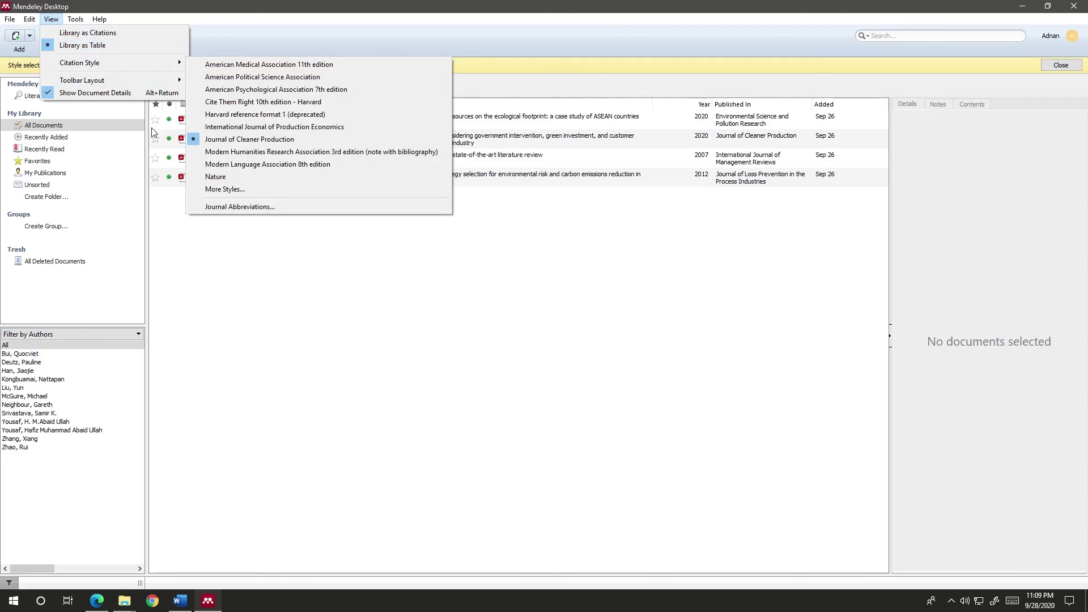
click(56, 22)
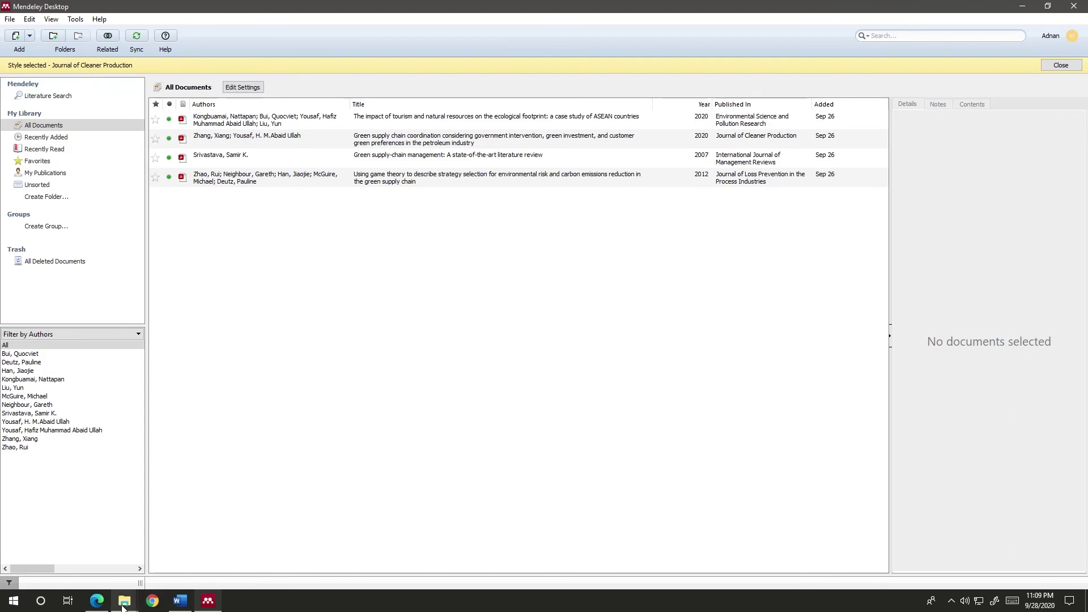
Step: Switch to the Word document and apply the Journal of Cleaner Production citation style
mouse_move(101, 604)
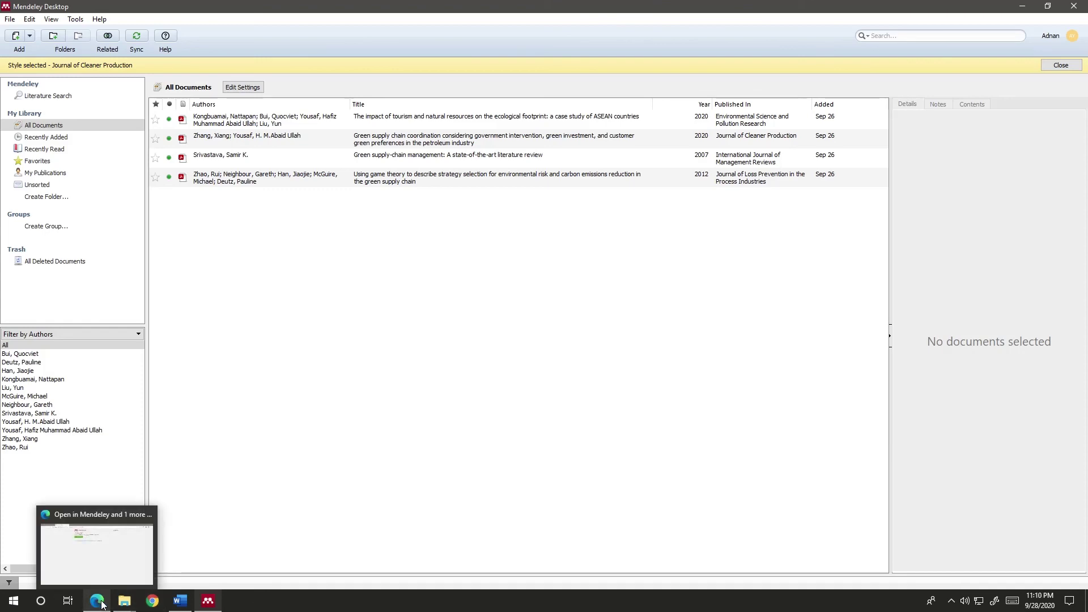
click(180, 601)
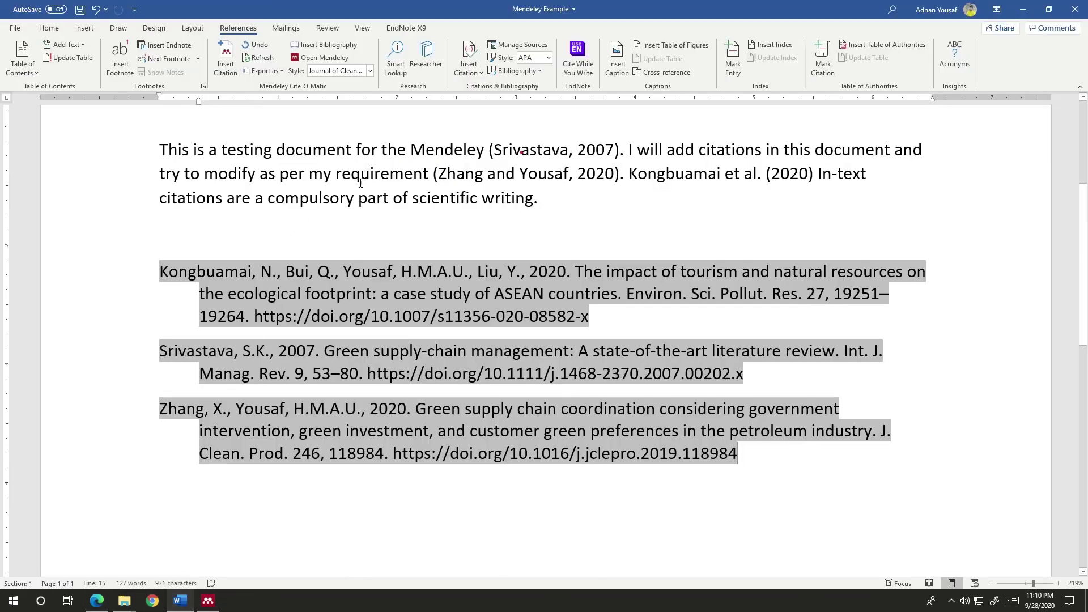
click(369, 70)
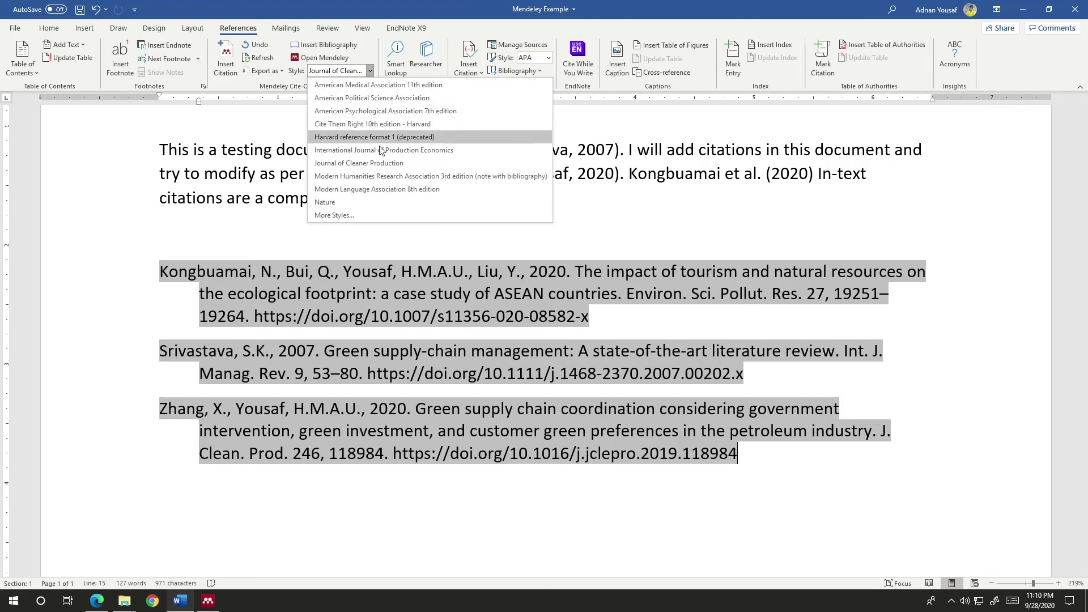
click(382, 164)
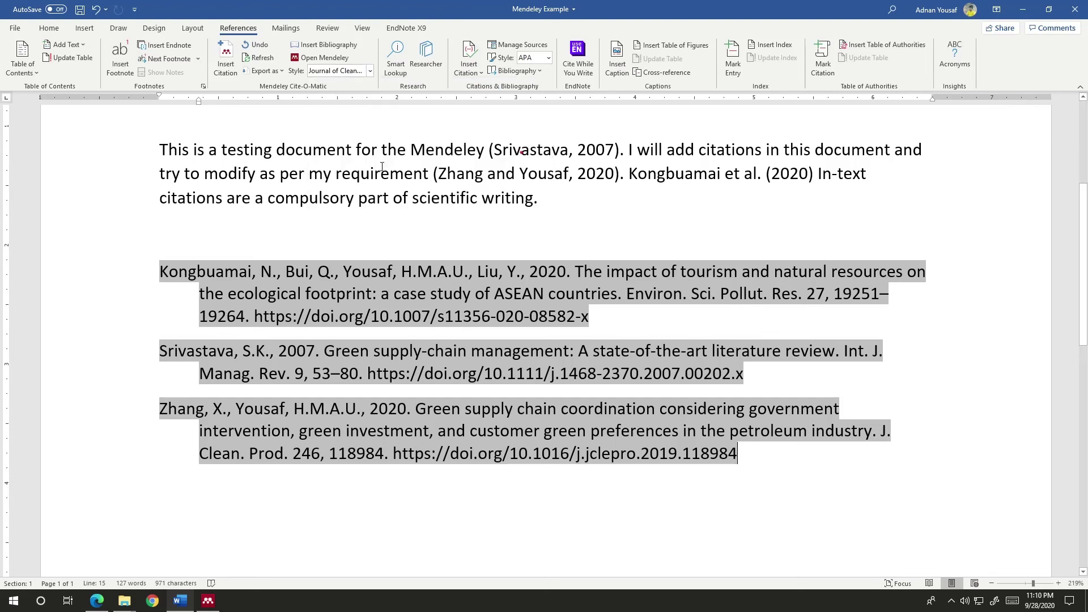
Step: Review the document's in-text citations and bibliography, stepping the cursor through the year in the first reference
click(393, 251)
scroll(662, 442, down, 1)
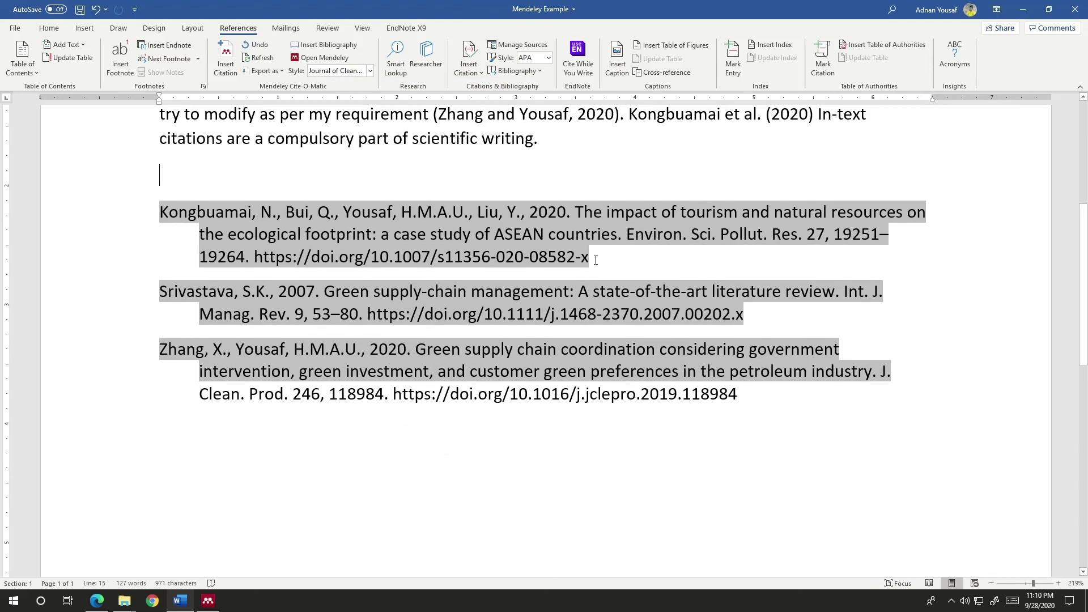
scroll(354, 306, up, 2)
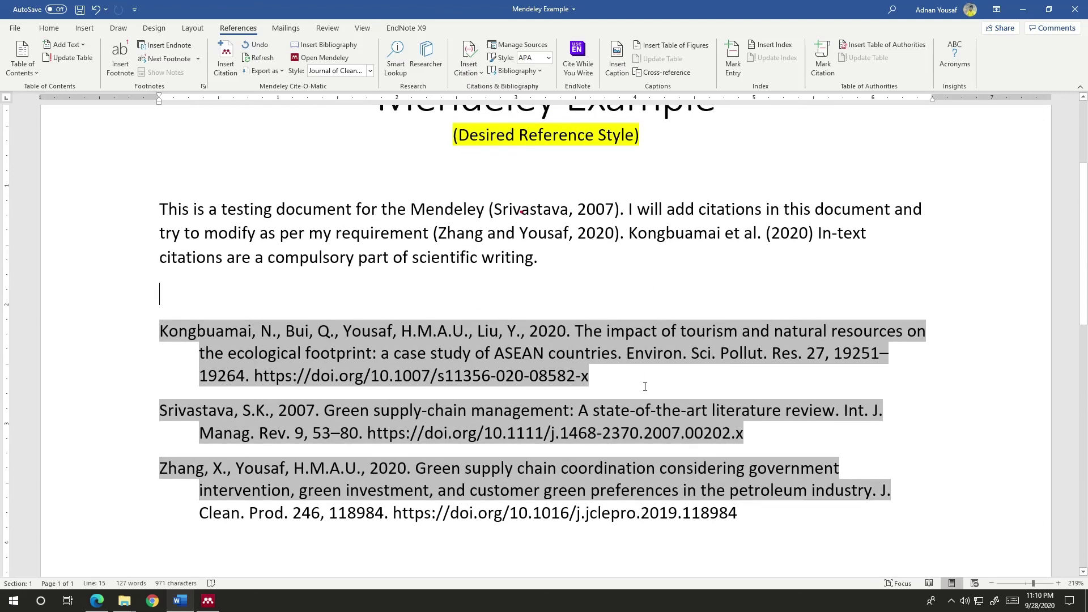
click(528, 330)
key(Right)
key(Right)
key(Right)
key(Right)
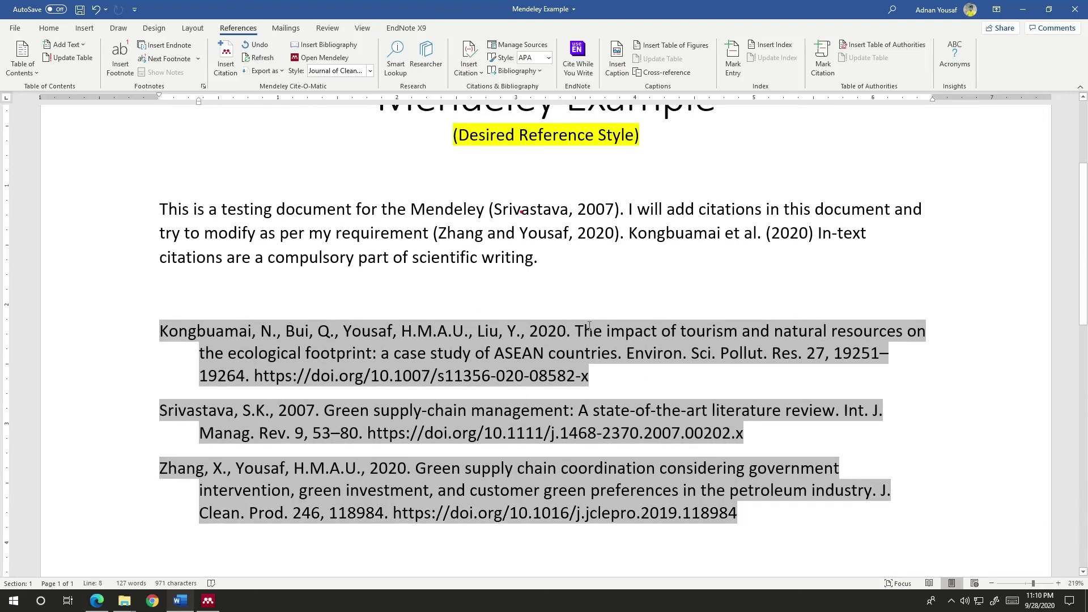